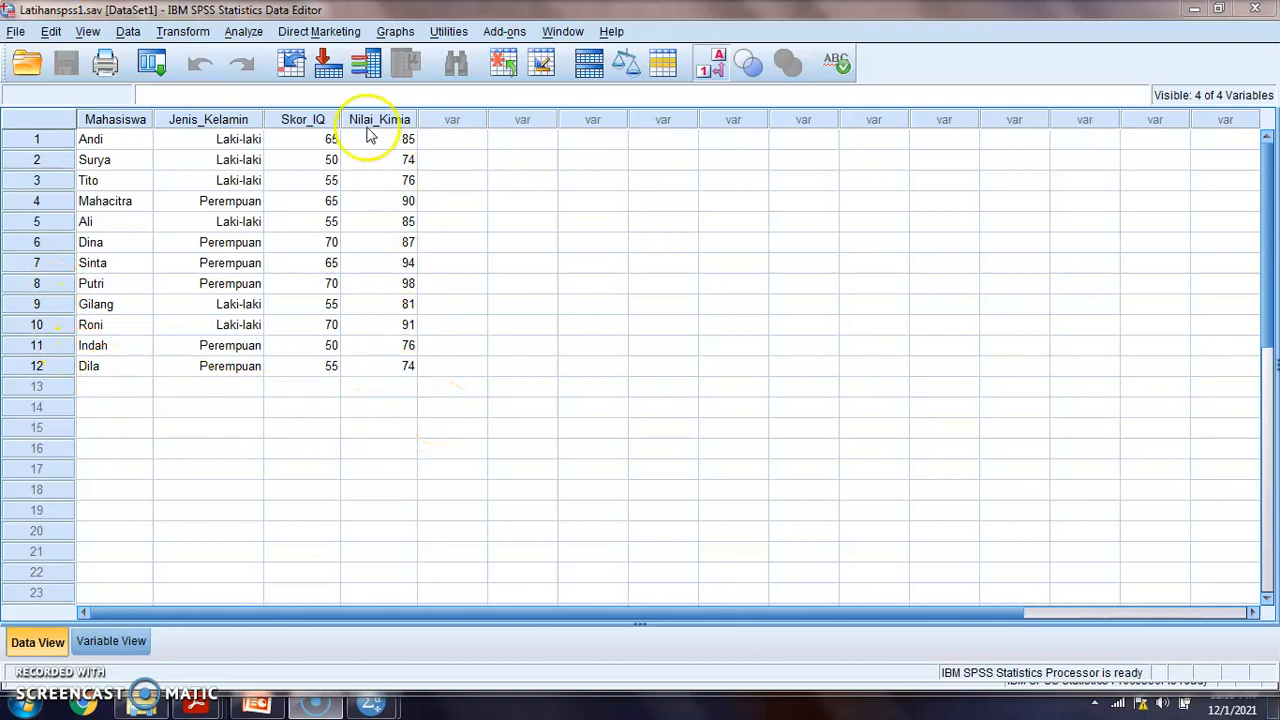
Start a linear regression on the dataset and assign Skor_IQ as the independent variable
{"action": "left_click", "coordinate": [245, 32]}
{"action": "mouse_move", "coordinate": [300, 230]}
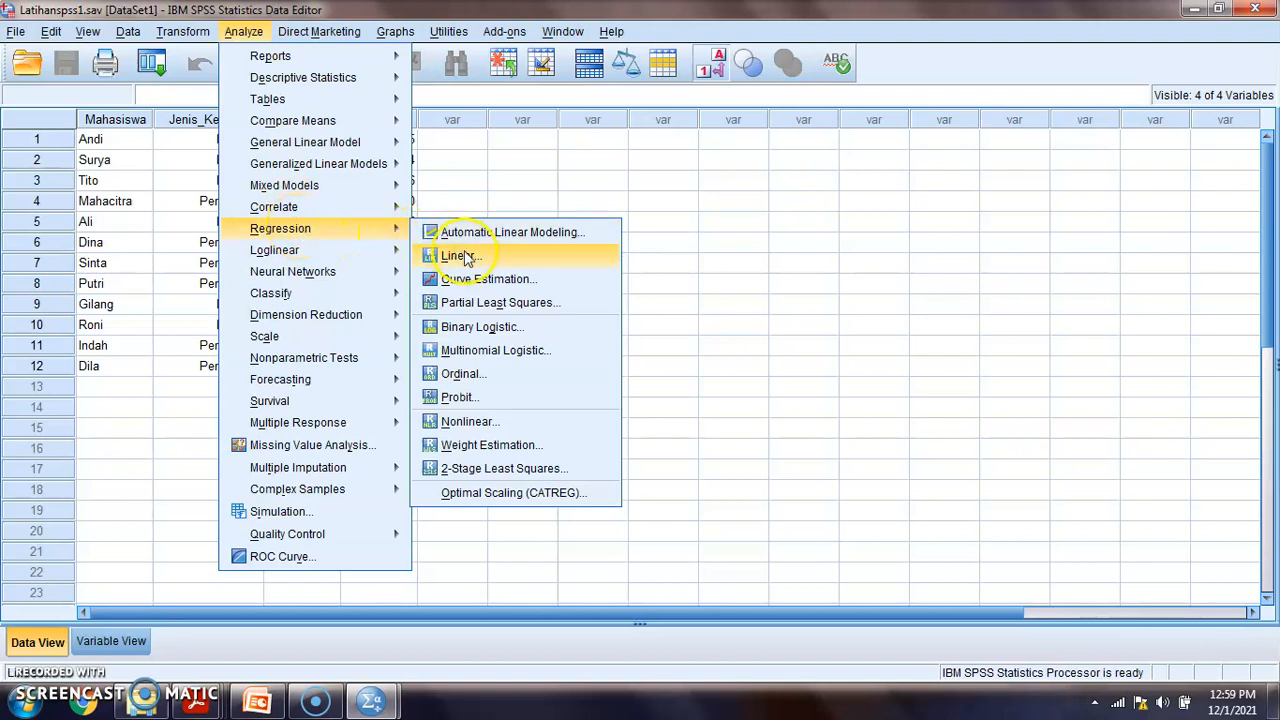
{"action": "left_click", "coordinate": [464, 257]}
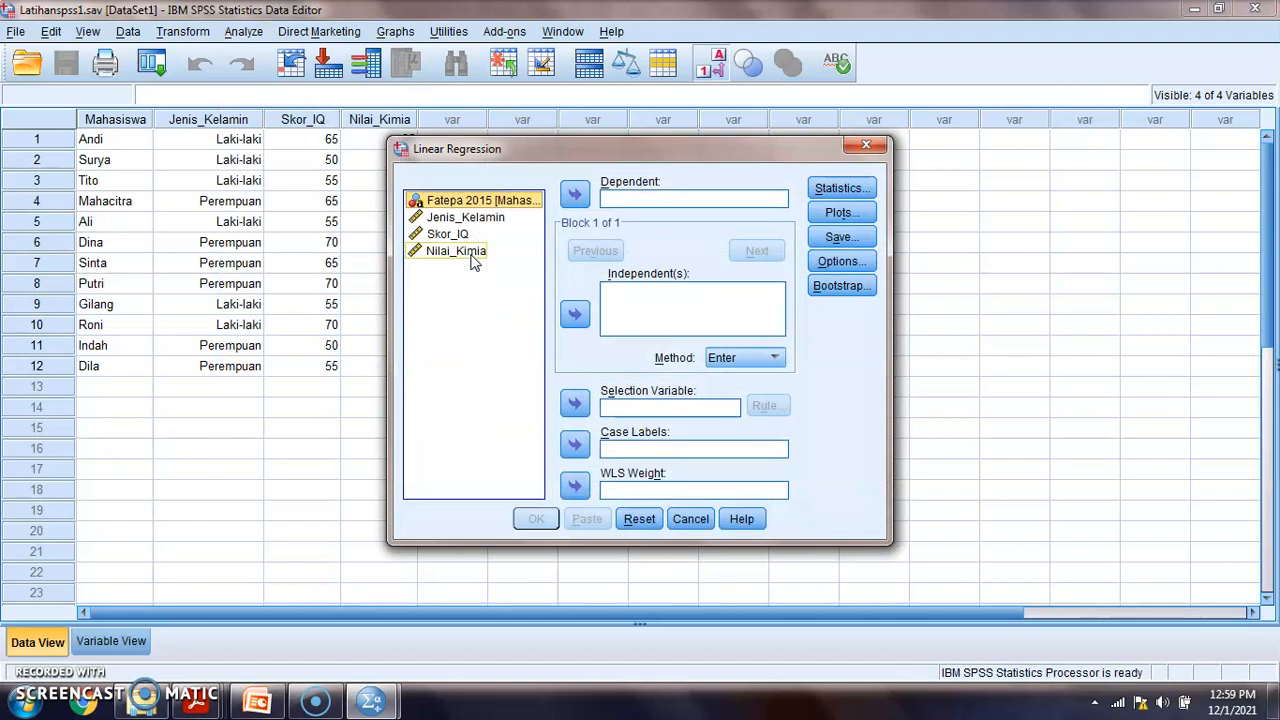
{"action": "left_click", "coordinate": [620, 204]}
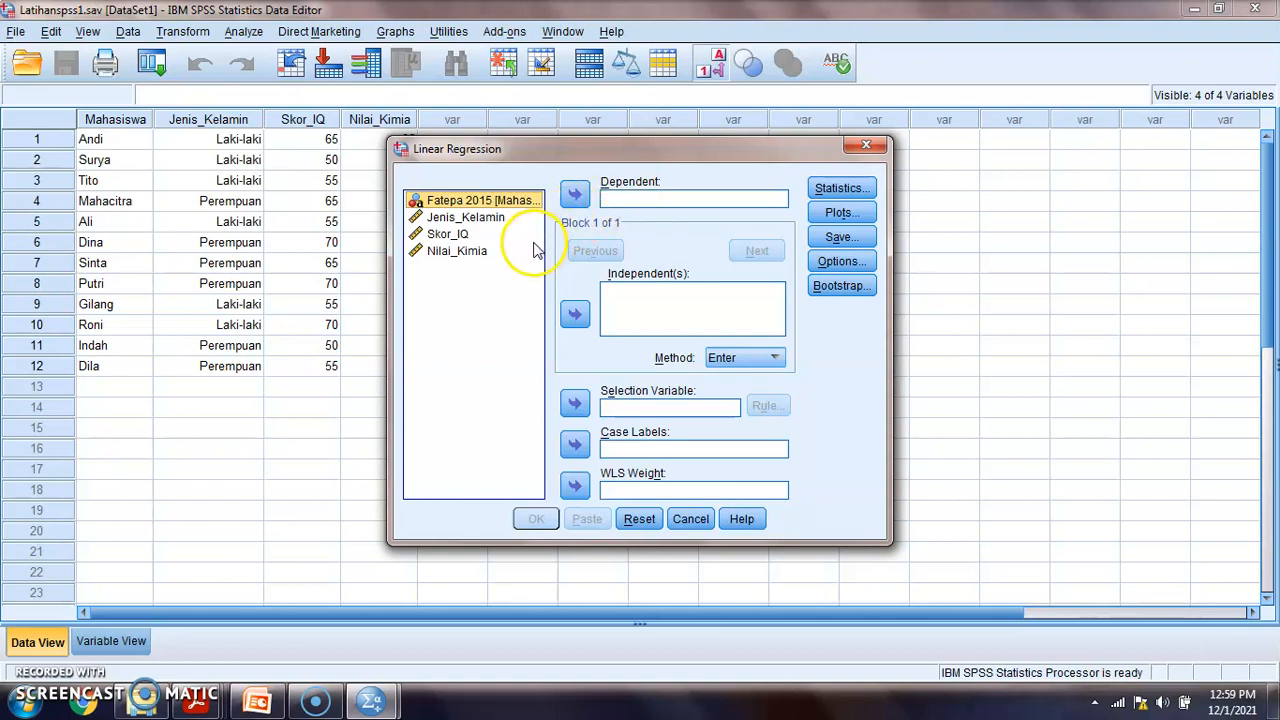
{"action": "left_click", "coordinate": [632, 298]}
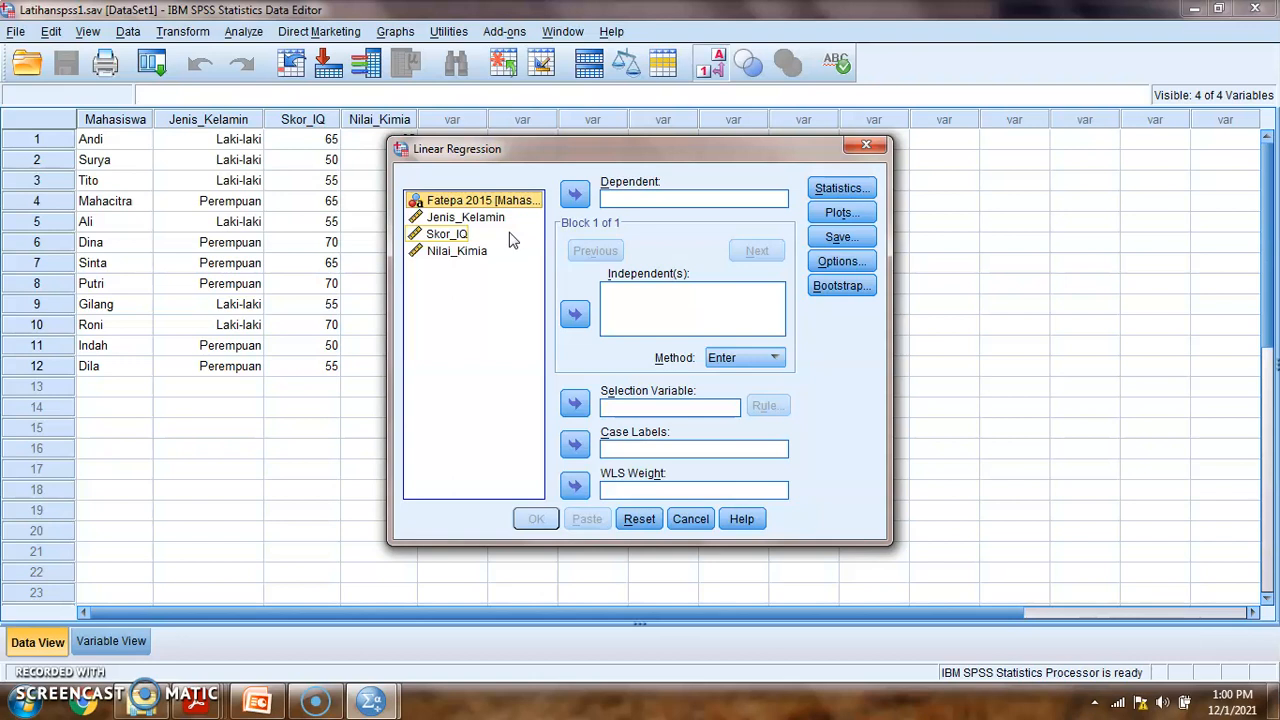
{"action": "left_click", "coordinate": [458, 251]}
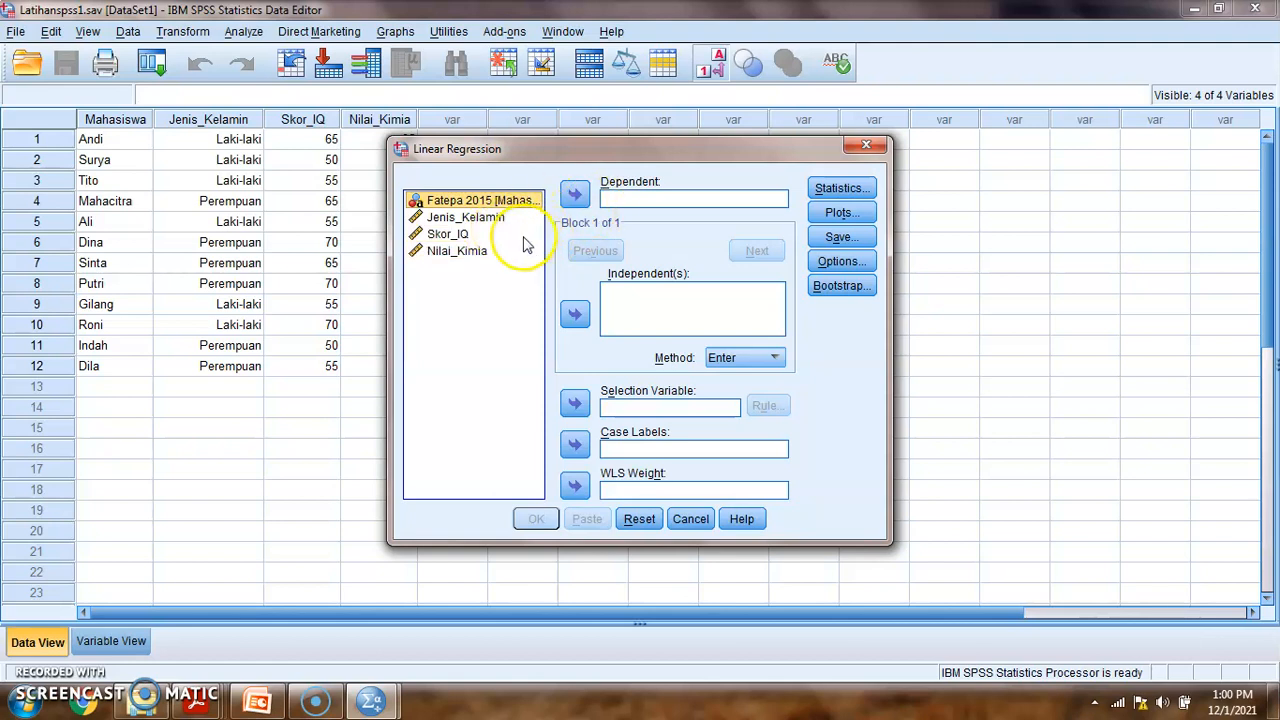
{"action": "left_click", "coordinate": [467, 258]}
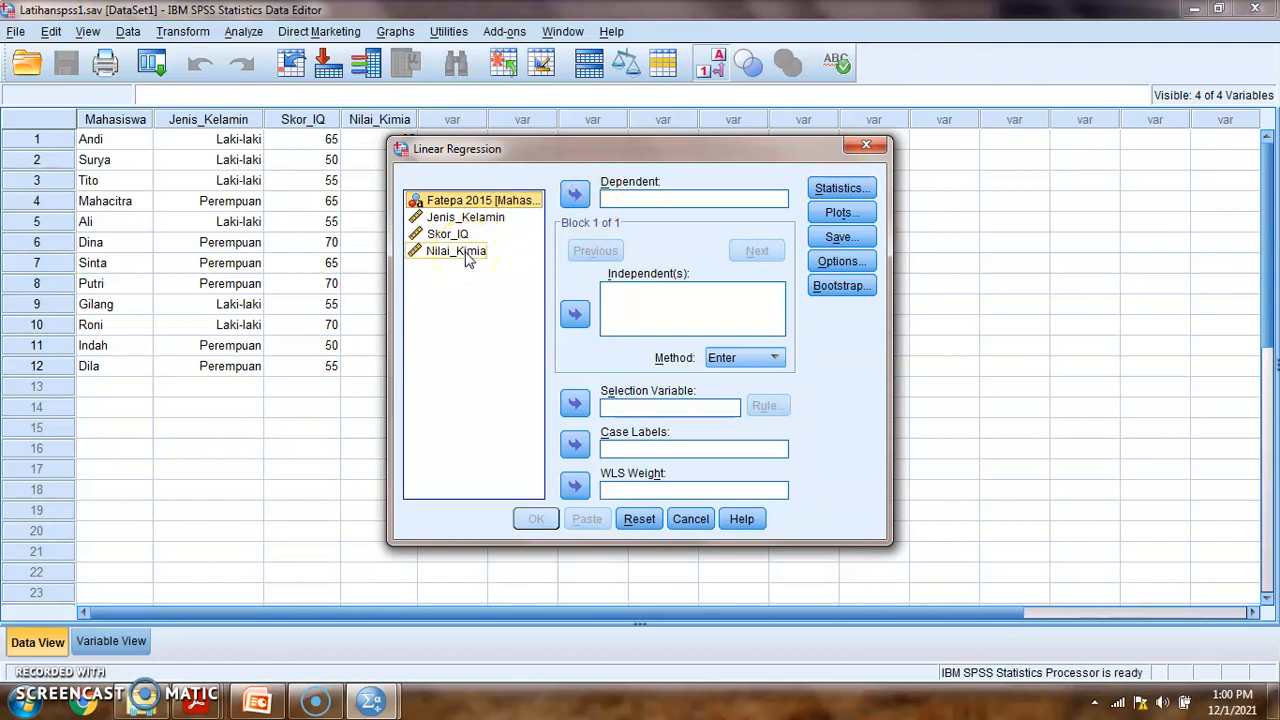
{"action": "left_click", "coordinate": [466, 255]}
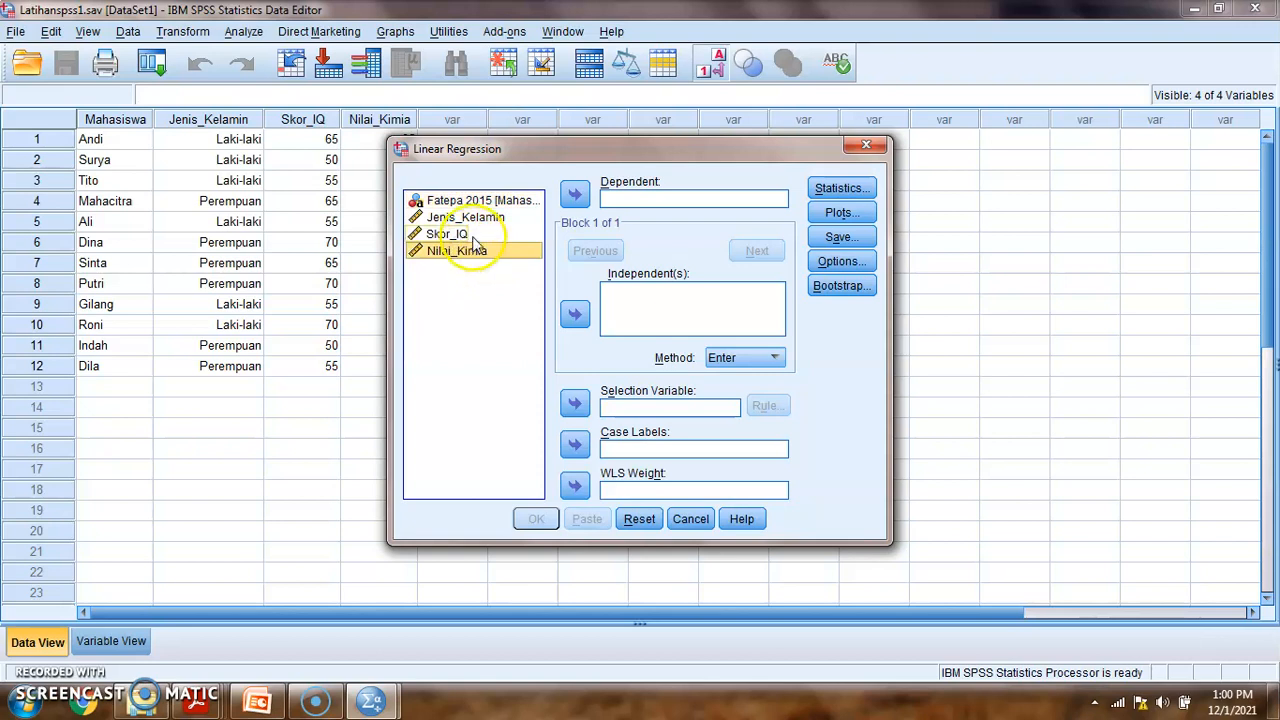
{"action": "left_click", "coordinate": [472, 236]}
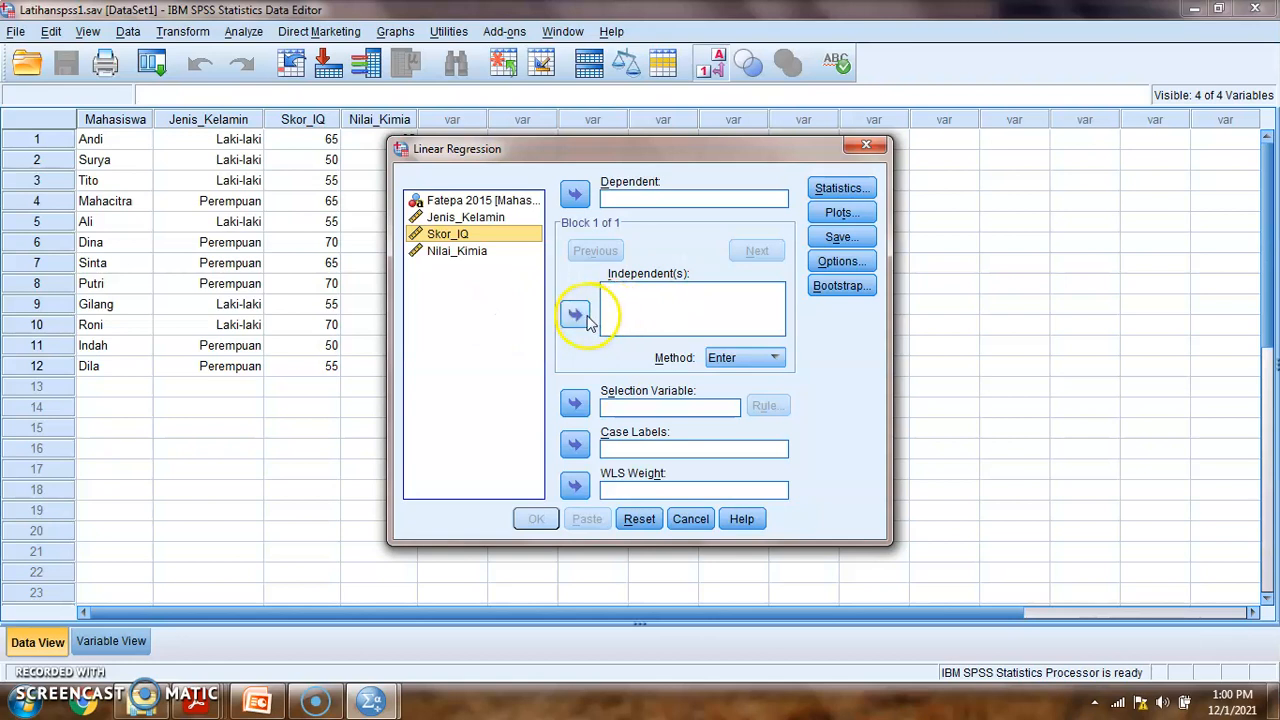
{"action": "left_click", "coordinate": [575, 314]}
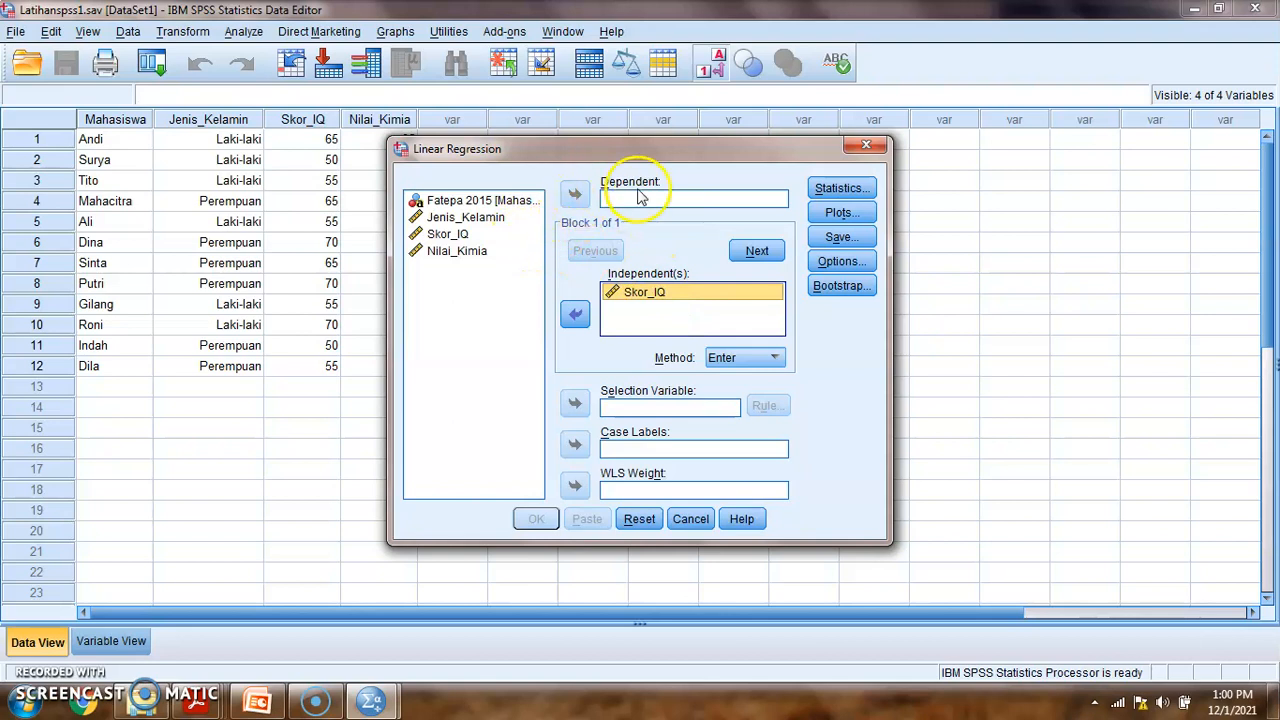
Assign Nilai_Kimia as the dependent variable and run the linear regression
{"action": "left_click", "coordinate": [485, 251]}
{"action": "left_click", "coordinate": [577, 196]}
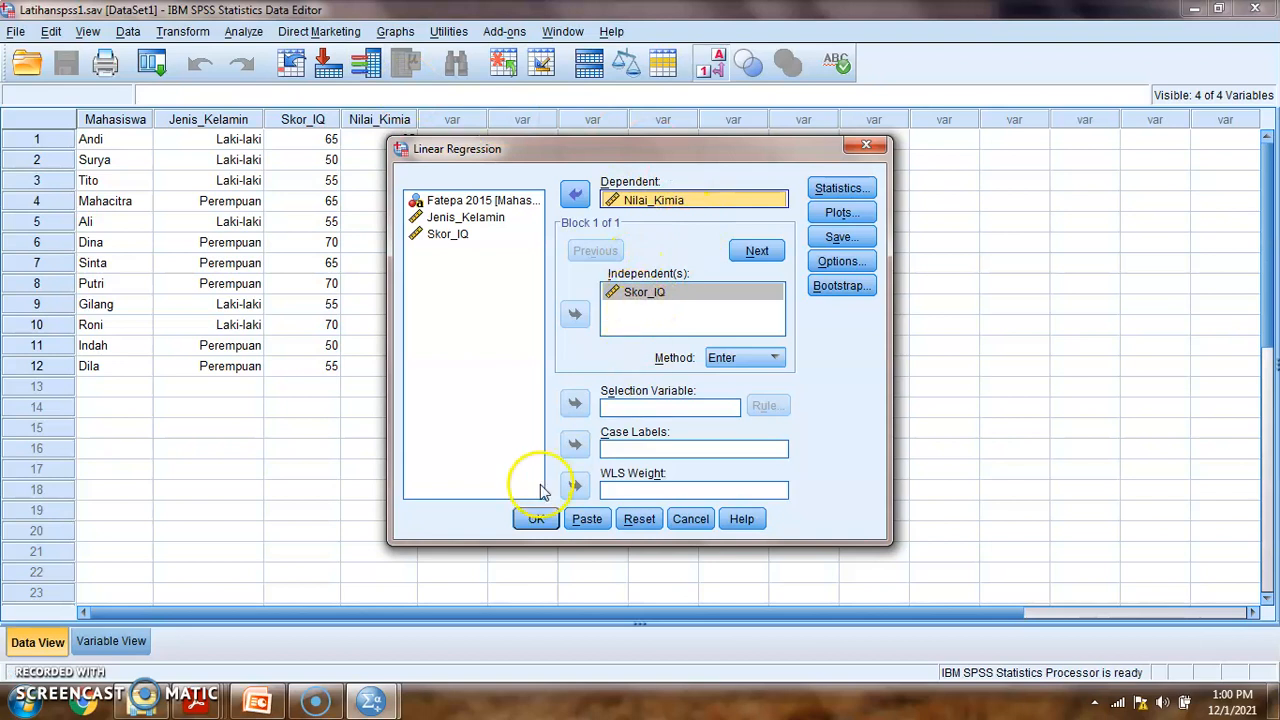
{"action": "left_click", "coordinate": [537, 519]}
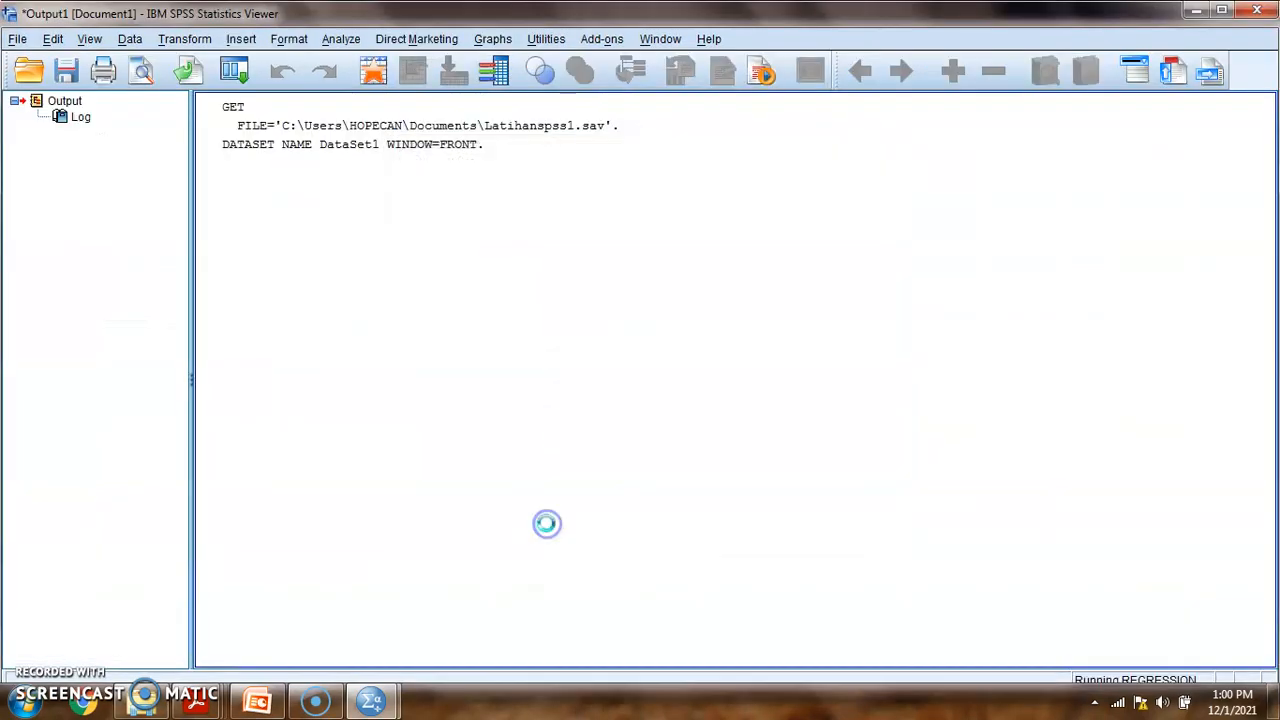
{"action": "left_click", "coordinate": [512, 500]}
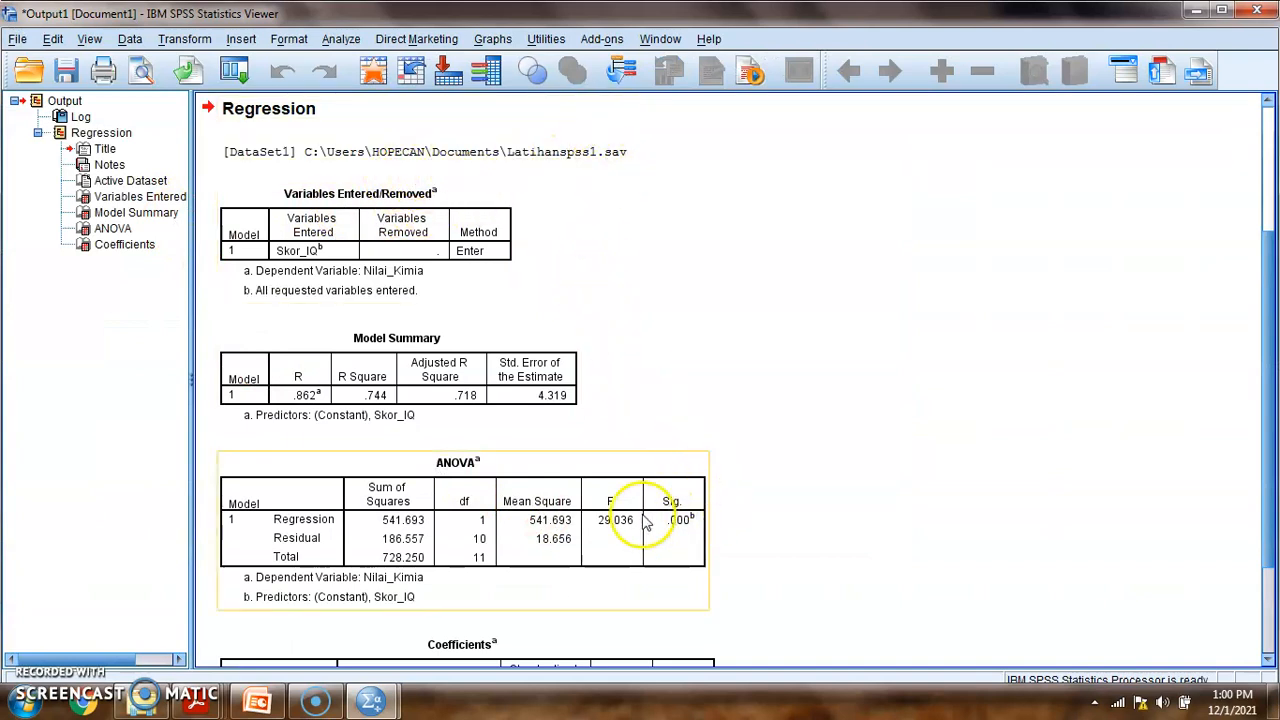
Examine the Model Summary, ANOVA and Coefficients tables of the regression output
{"action": "scroll", "coordinate": [398, 240], "scroll_direction": "down", "scroll_amount": 2}
{"action": "scroll", "coordinate": [398, 240], "scroll_direction": "down", "scroll_amount": 2}
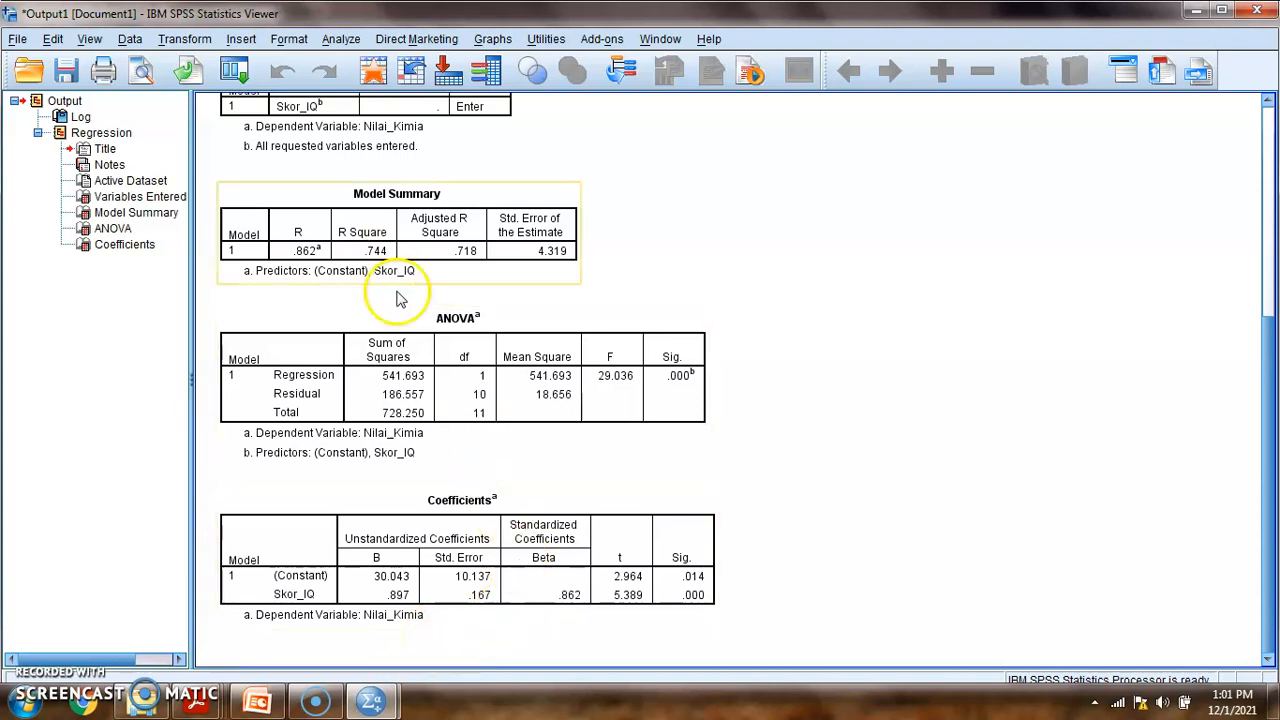
{"action": "scroll", "coordinate": [405, 235], "scroll_direction": "up", "scroll_amount": 2}
{"action": "scroll", "coordinate": [410, 245], "scroll_direction": "down", "scroll_amount": 2}
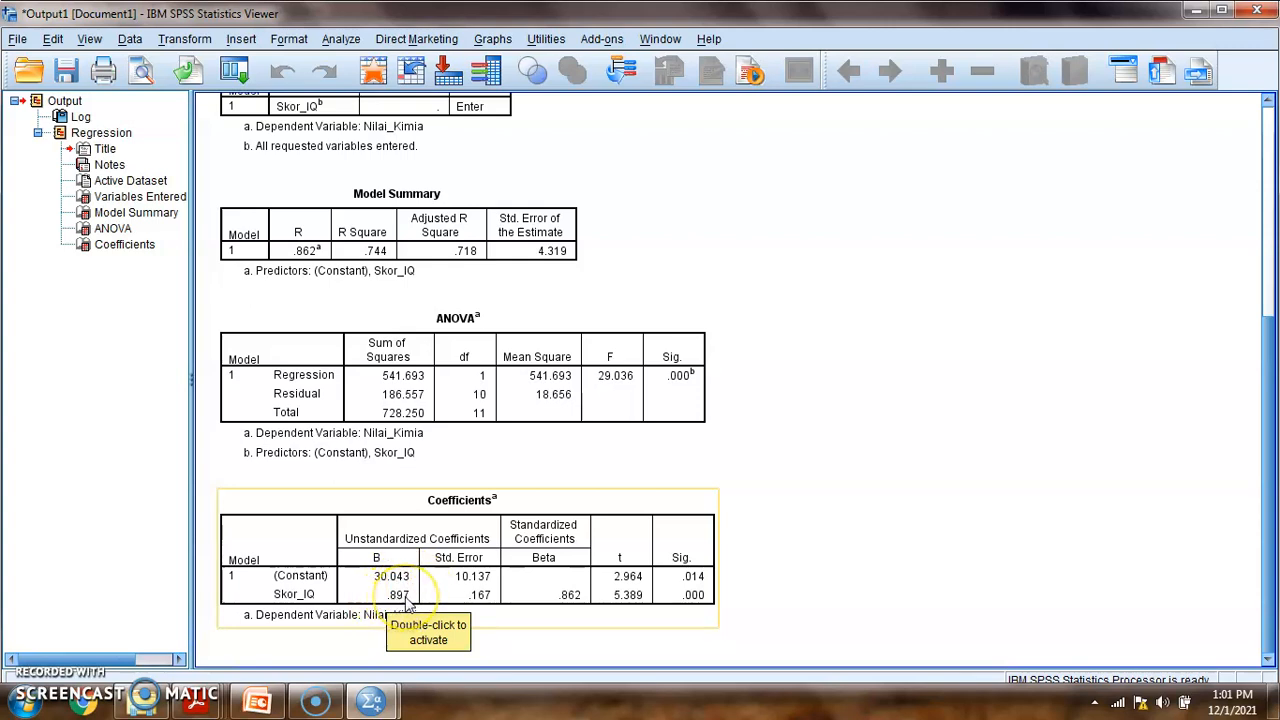
{"action": "left_click", "coordinate": [337, 395]}
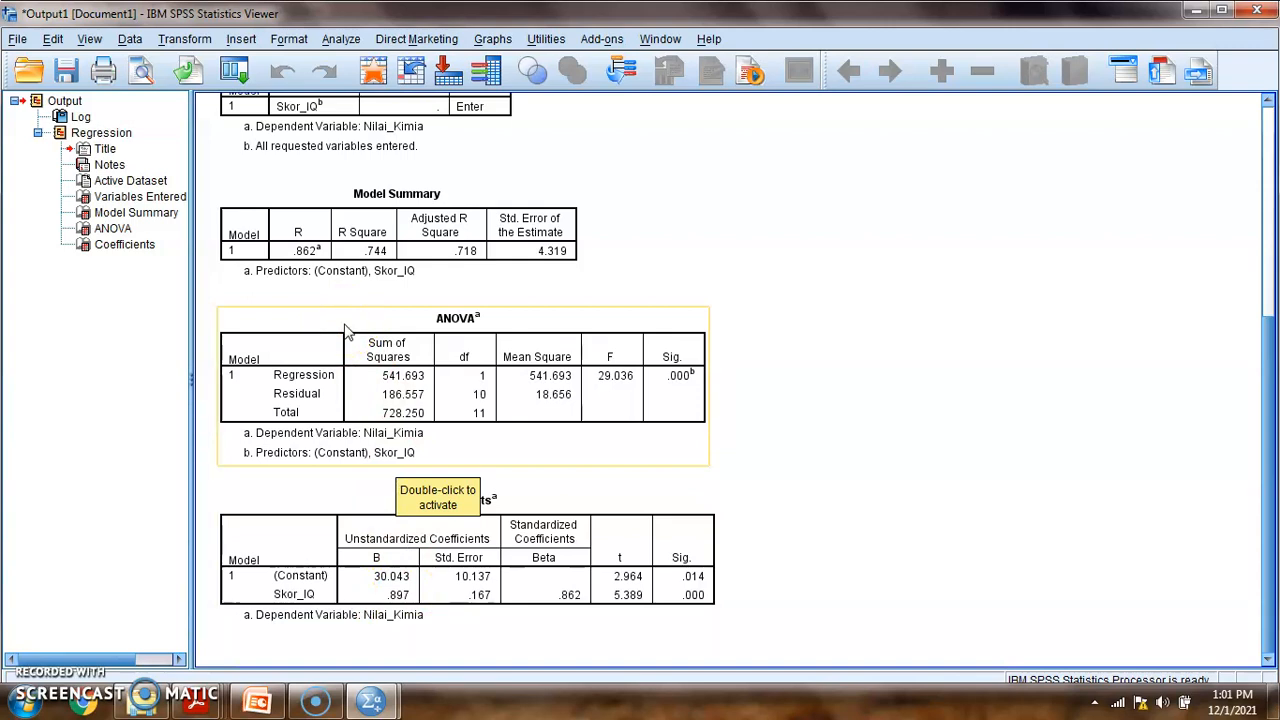
{"action": "left_click", "coordinate": [366, 238]}
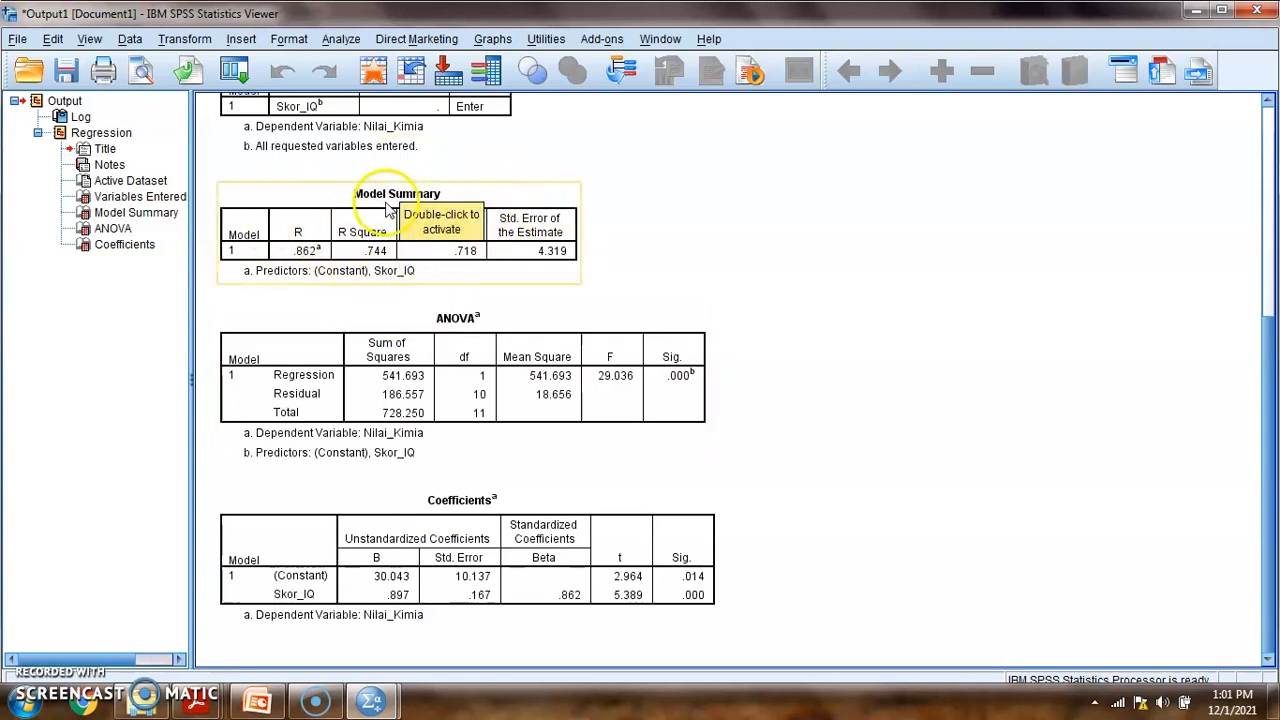
{"action": "scroll", "coordinate": [366, 205], "scroll_direction": "up", "scroll_amount": 2}
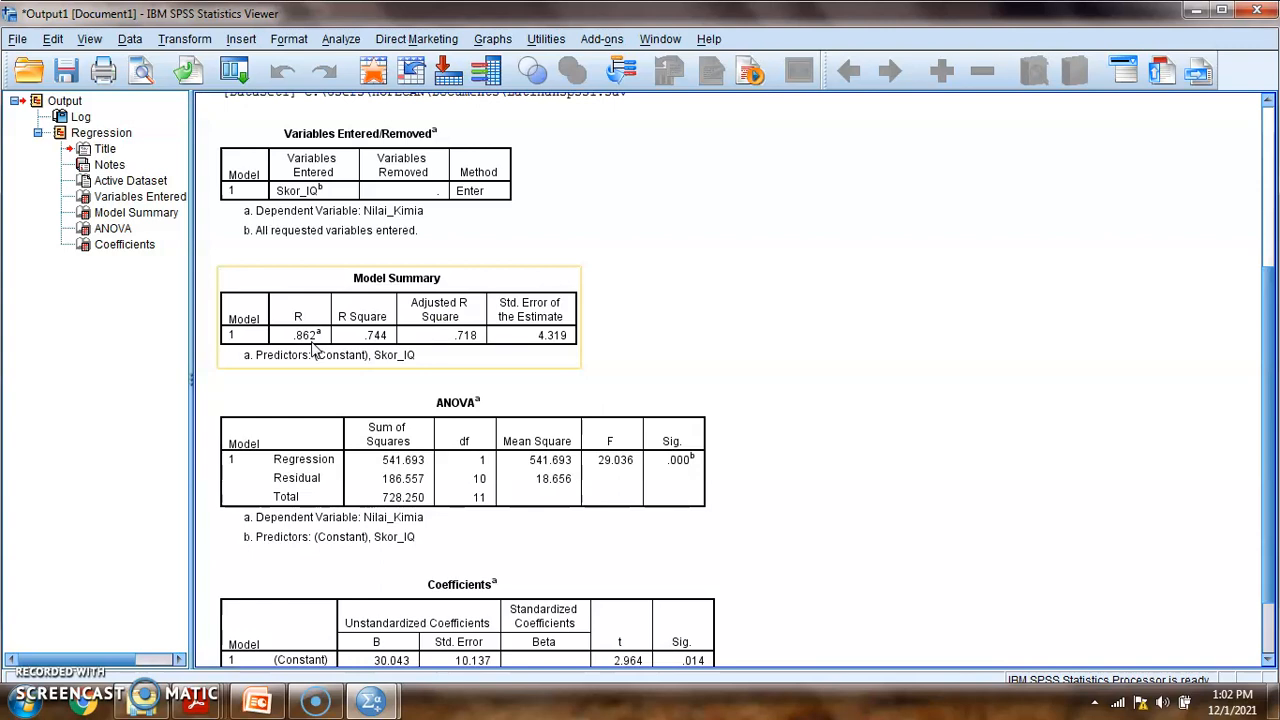
{"action": "left_click", "coordinate": [306, 343]}
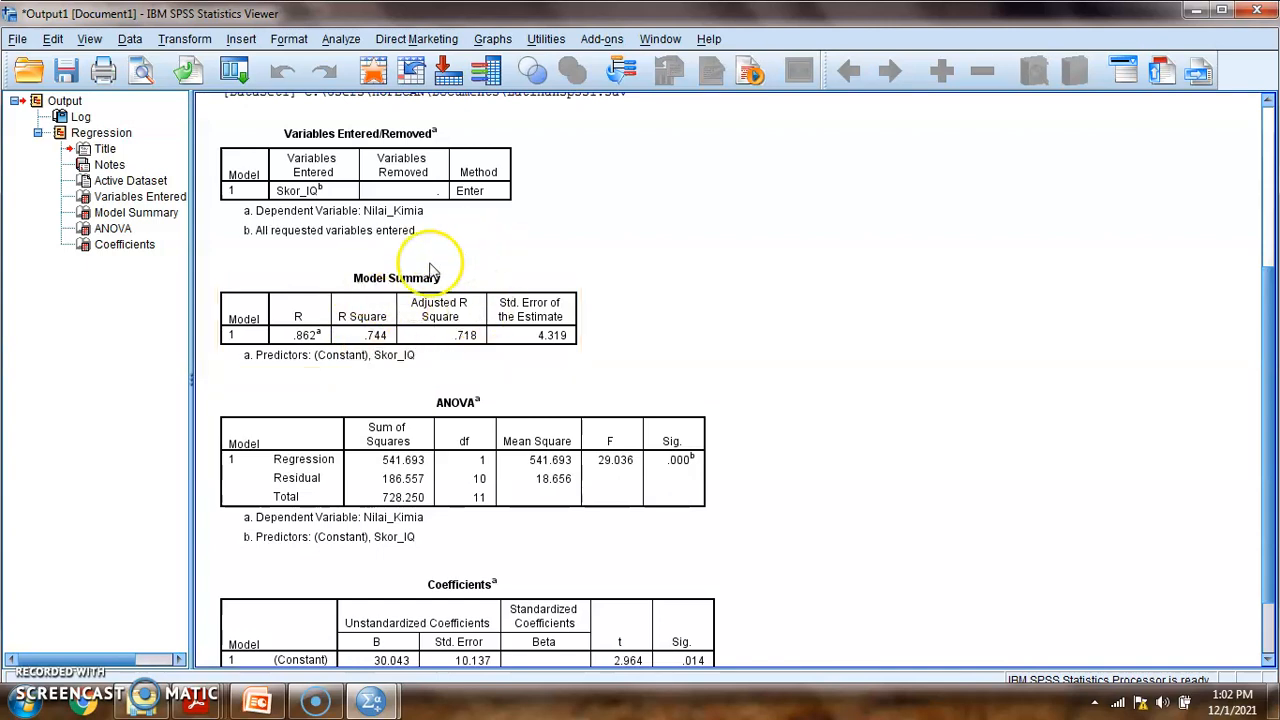
{"action": "scroll", "coordinate": [749, 429], "scroll_direction": "down", "scroll_amount": 1}
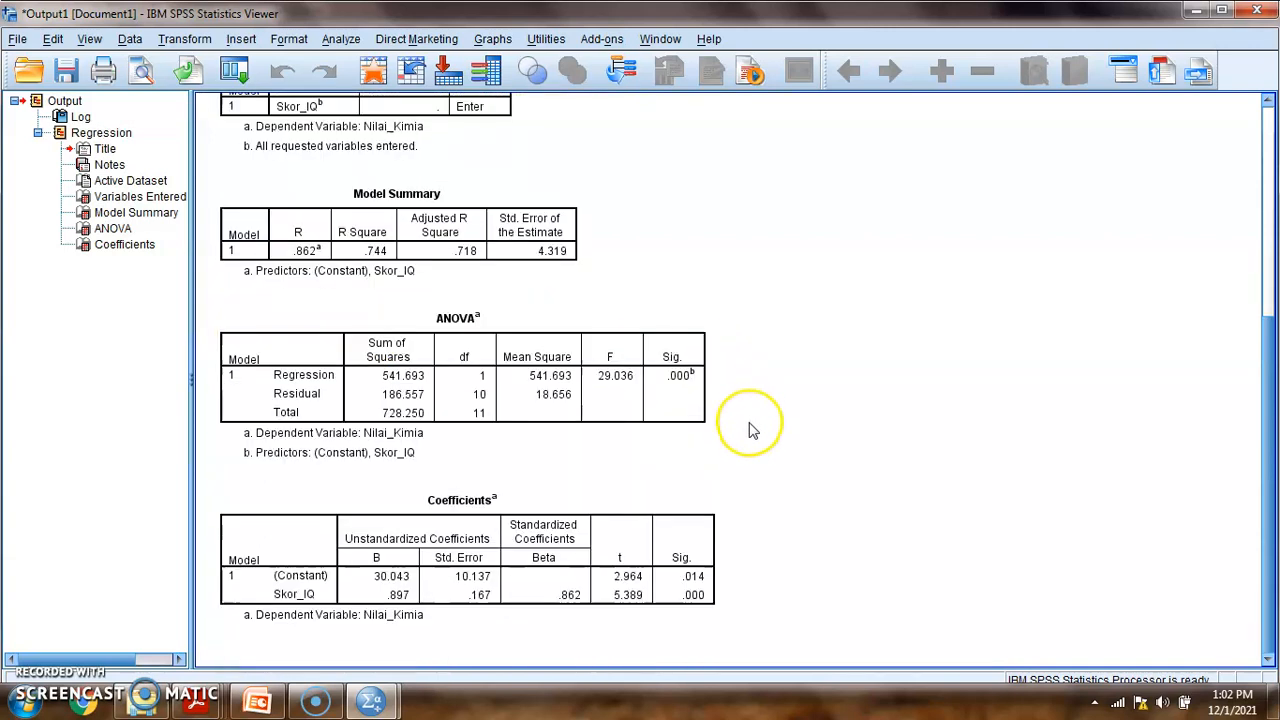
{"action": "scroll", "coordinate": [753, 430], "scroll_direction": "up", "scroll_amount": 2}
{"action": "scroll", "coordinate": [745, 425], "scroll_direction": "down", "scroll_amount": 2}
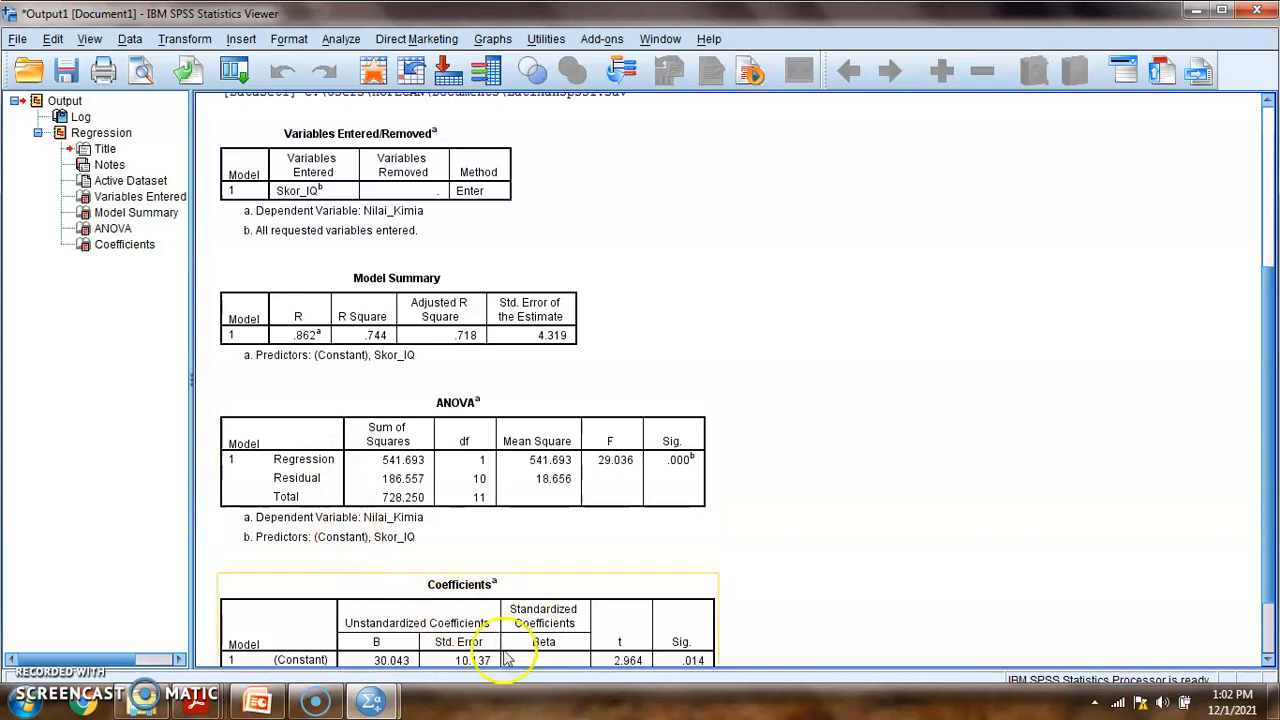
Return to the Latihanspss1.sav dataset and define a fifth variable named Frekuensi_membolos
{"action": "mouse_move", "coordinate": [371, 705]}
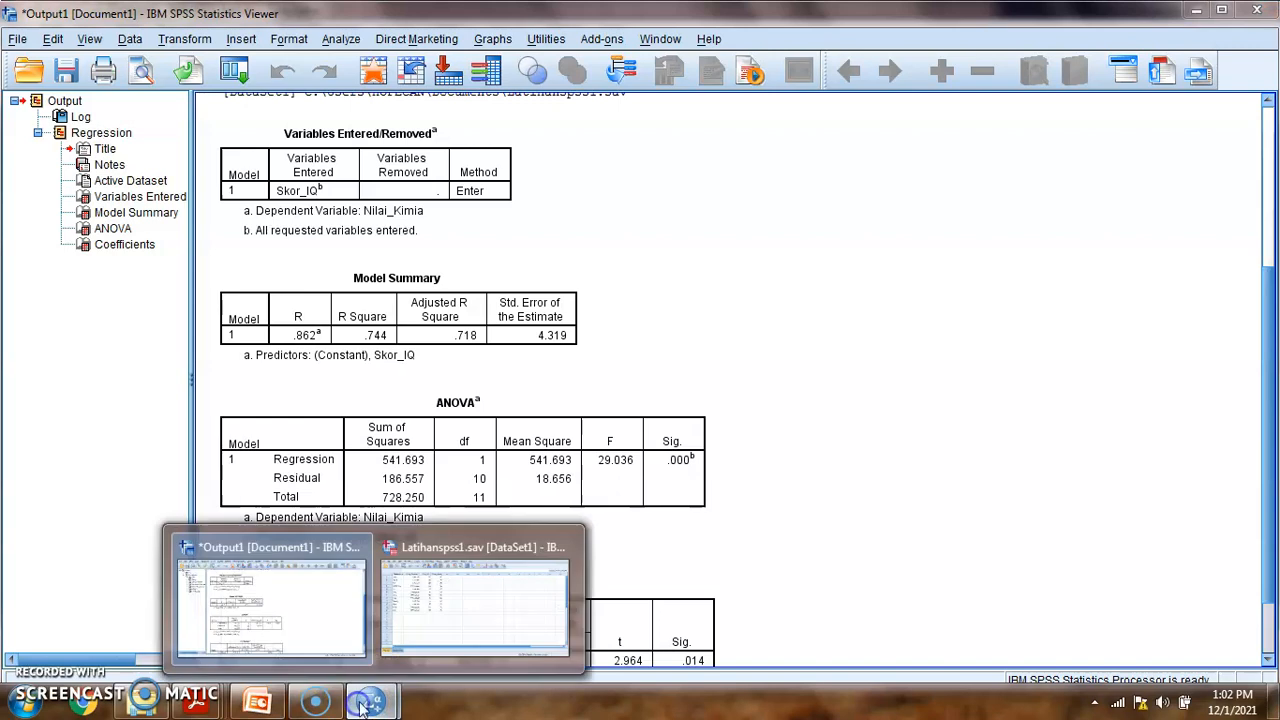
{"action": "left_click", "coordinate": [452, 618]}
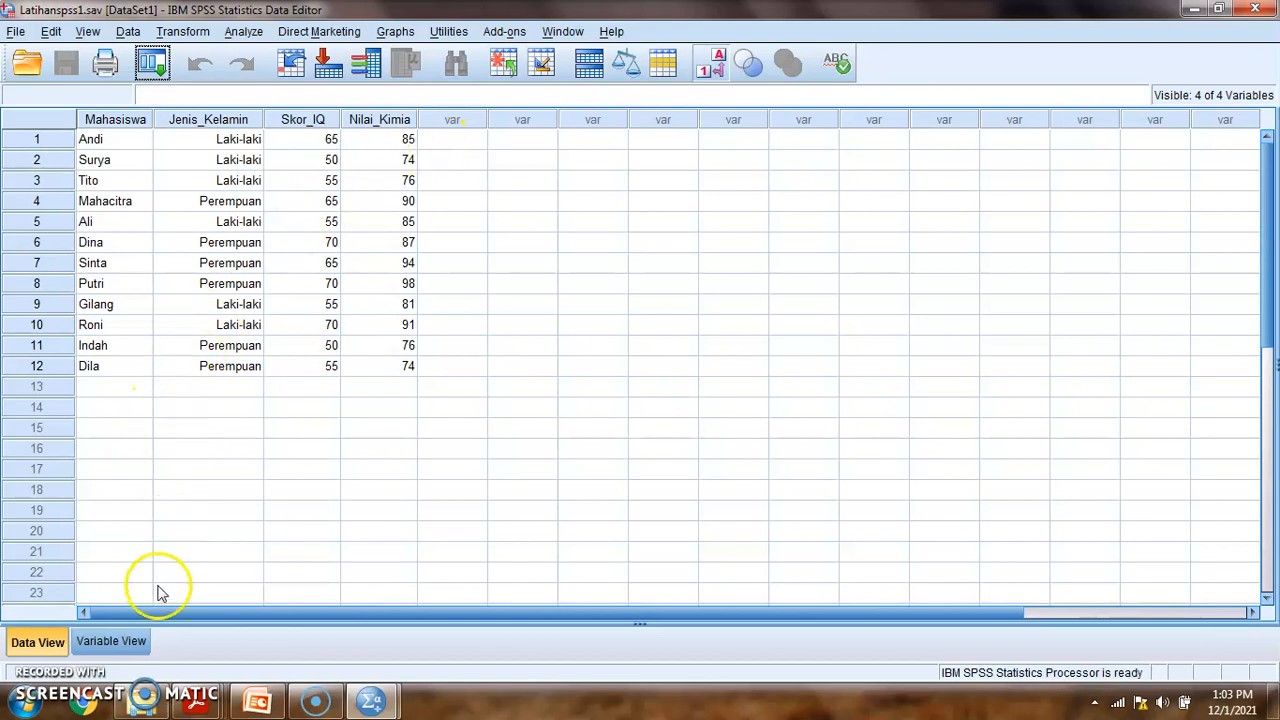
{"action": "left_click", "coordinate": [110, 641]}
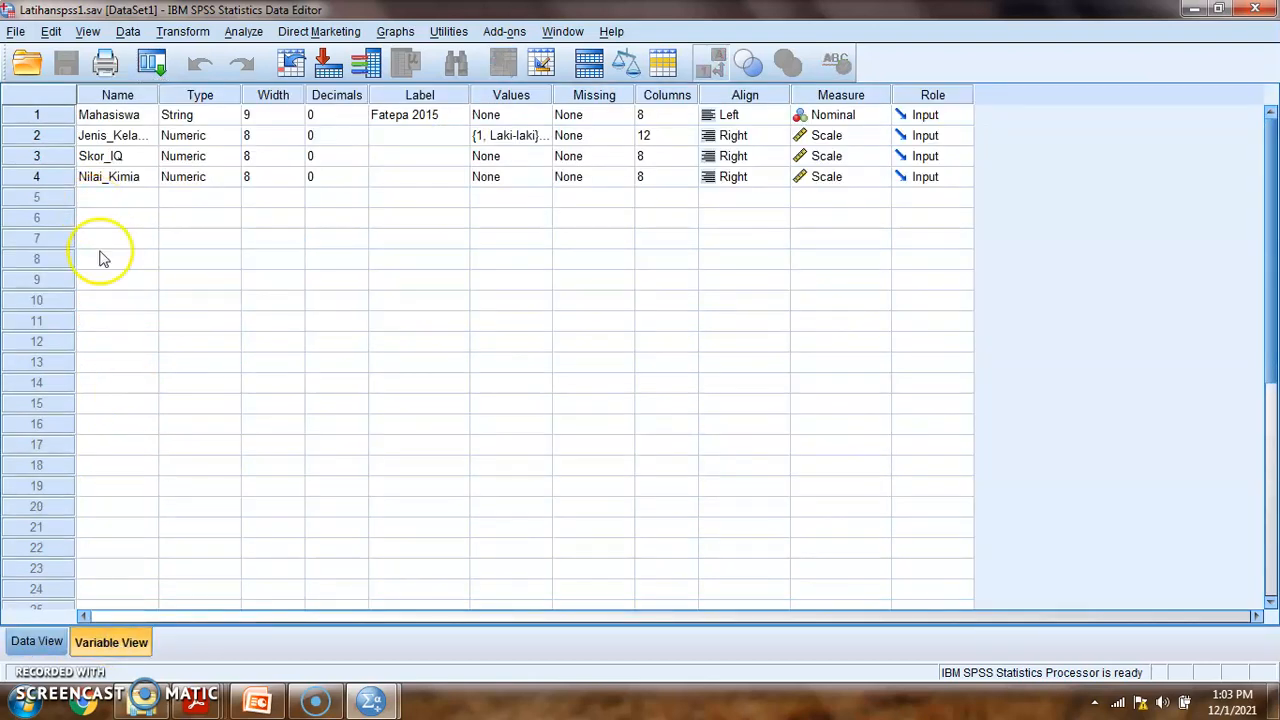
{"action": "left_click", "coordinate": [96, 200]}
{"action": "type", "text": "Fr"}
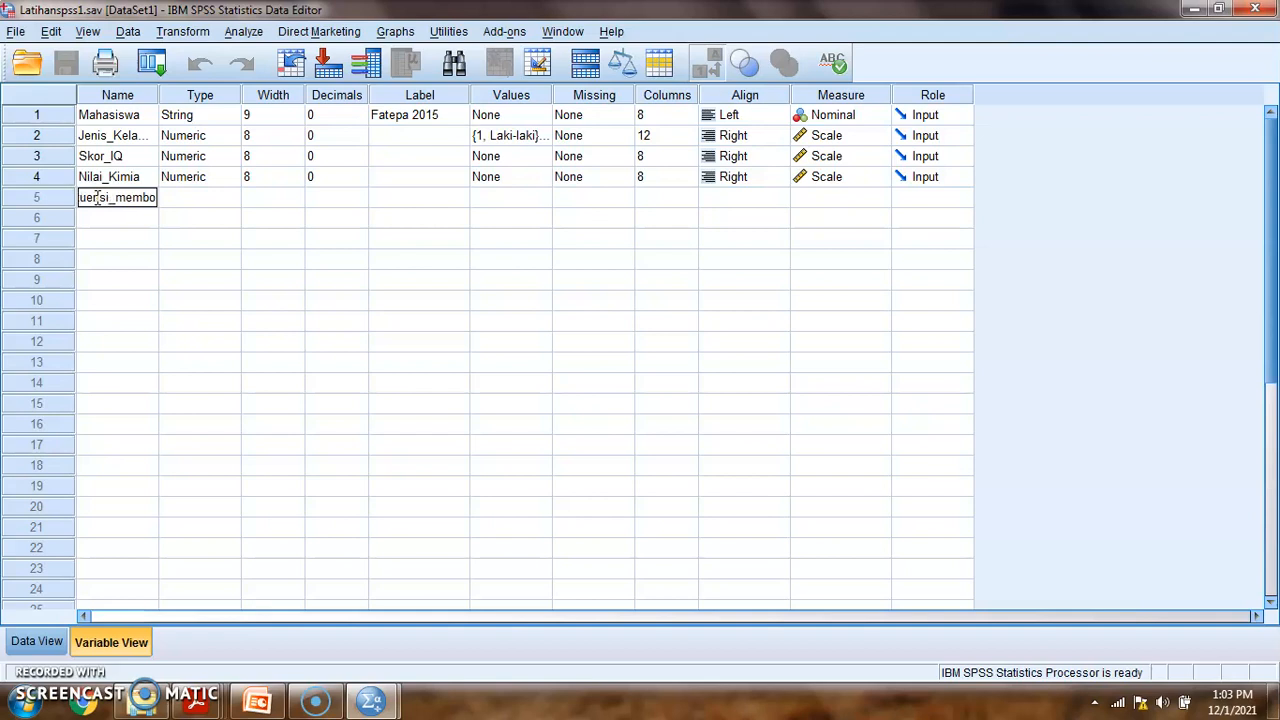
{"action": "type", "text": "ekuensi_membolos"}
{"action": "key", "text": "Tab"}
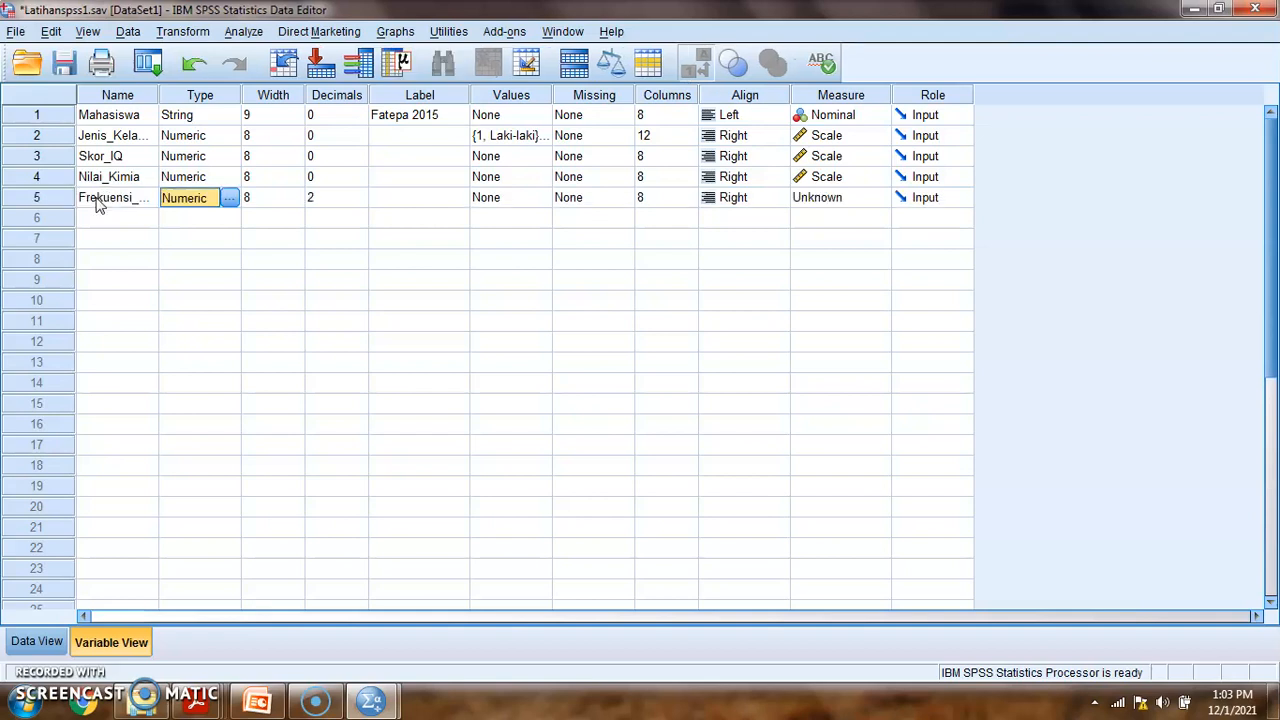
Set the Frekuensi_membolos variable to 0 decimals and its measurement level to Scale
{"action": "key", "text": "Tab"}
{"action": "key", "text": "Tab"}
{"action": "key", "text": "0"}
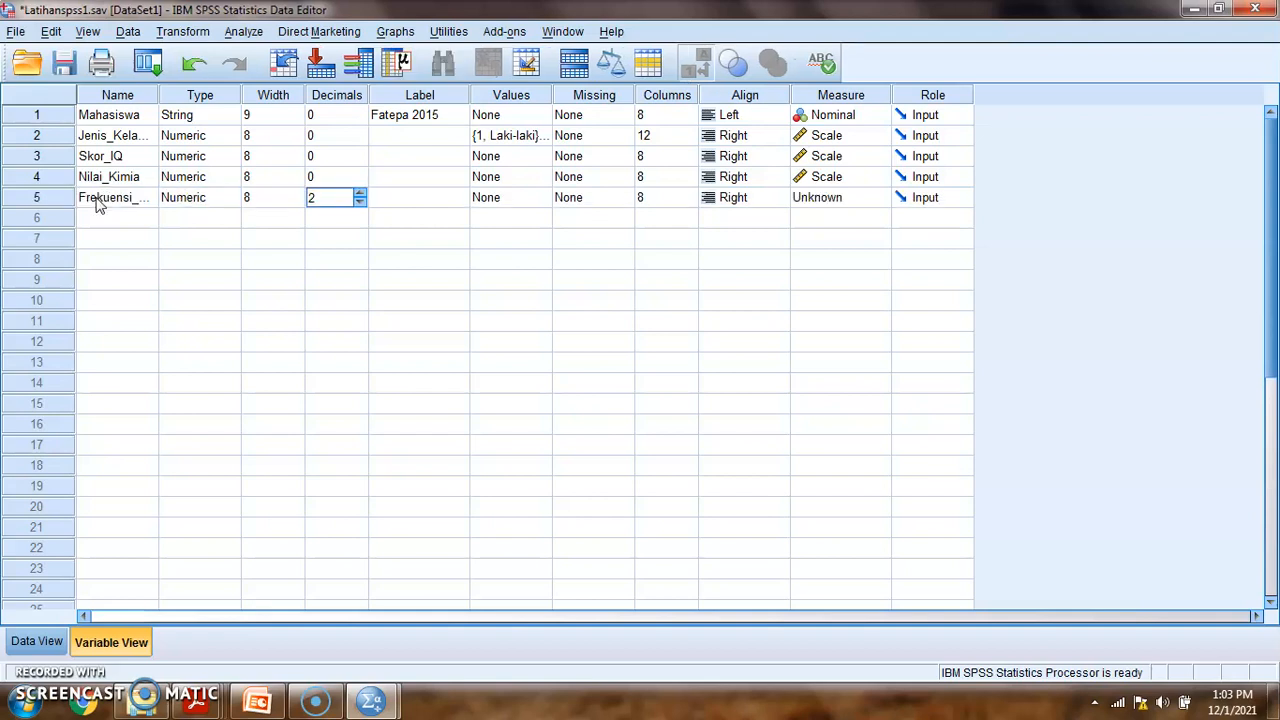
{"action": "left_click", "coordinate": [359, 203]}
{"action": "left_click", "coordinate": [359, 203]}
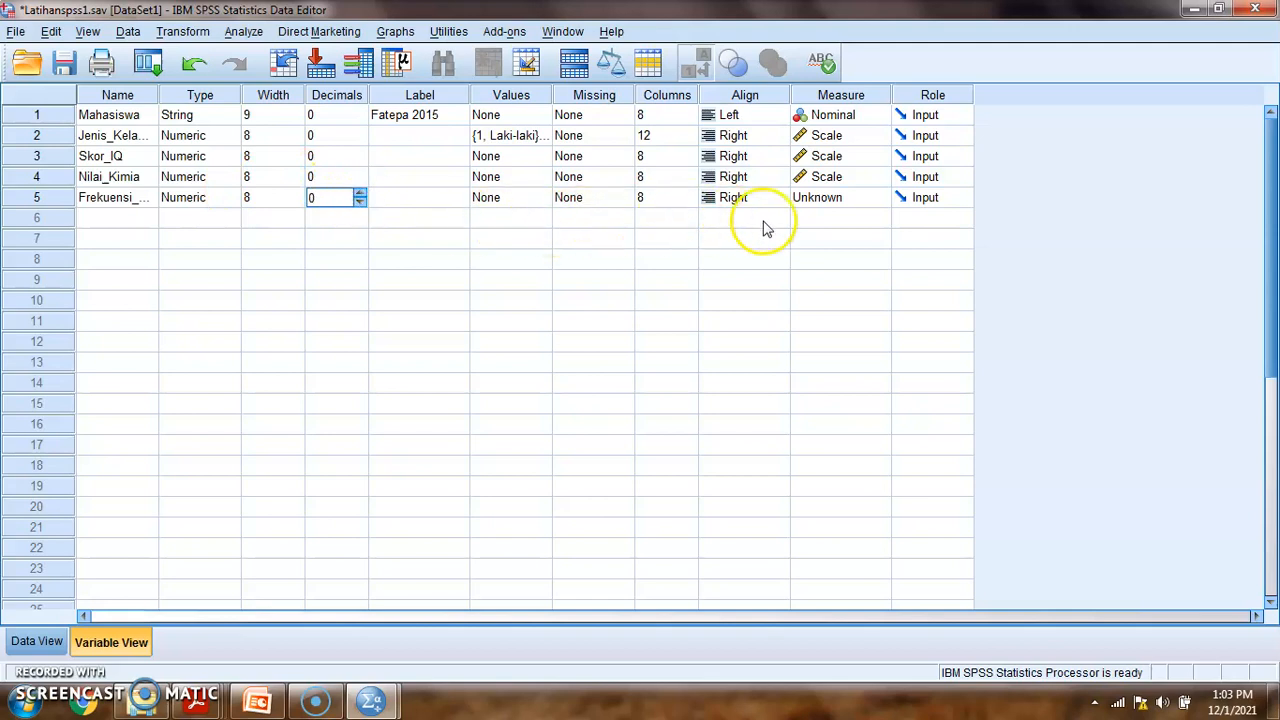
{"action": "left_click", "coordinate": [815, 199]}
{"action": "left_click", "coordinate": [817, 200]}
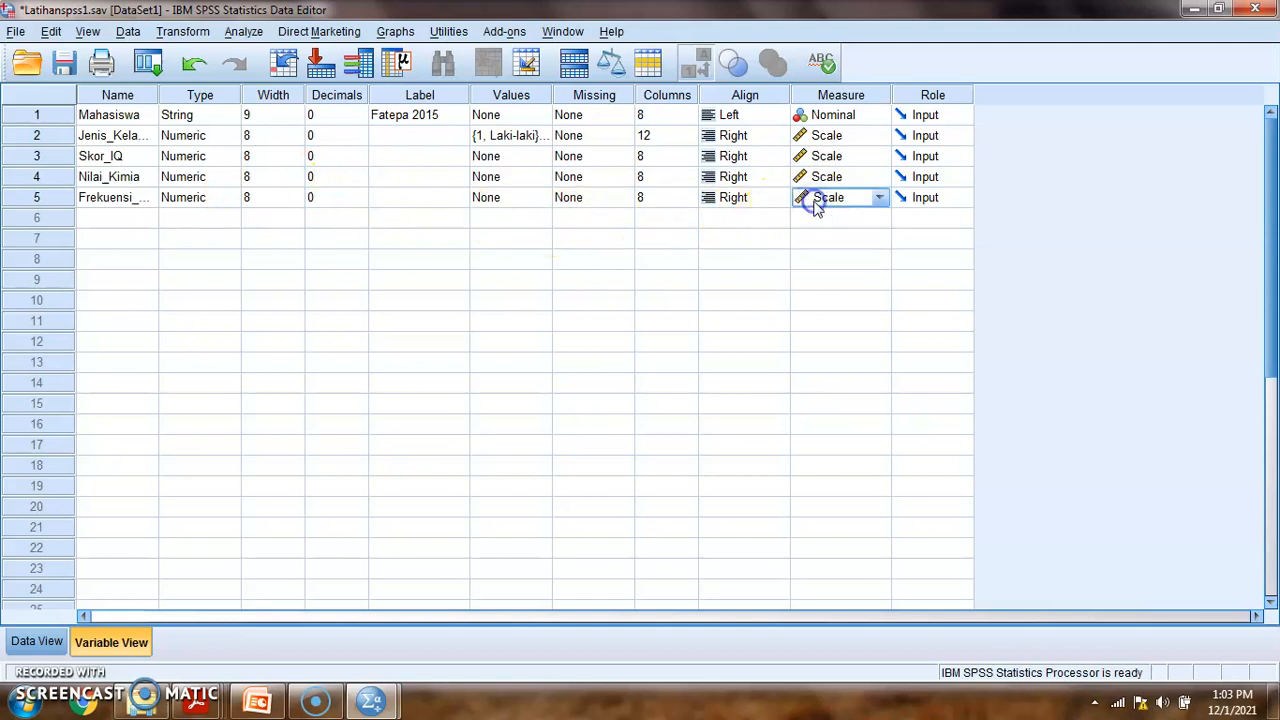
Show the case data and narrow the Frekuensi_membolos column slightly
{"action": "left_click", "coordinate": [37, 641]}
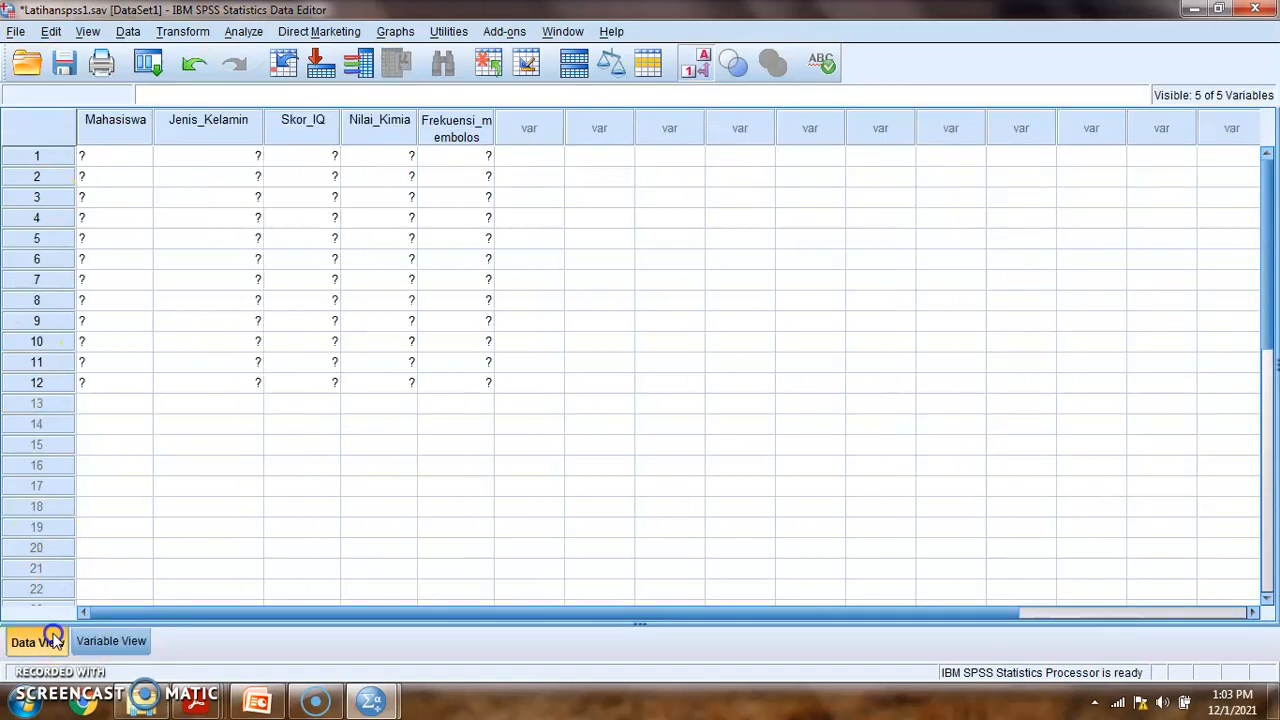
{"action": "left_click", "coordinate": [482, 157]}
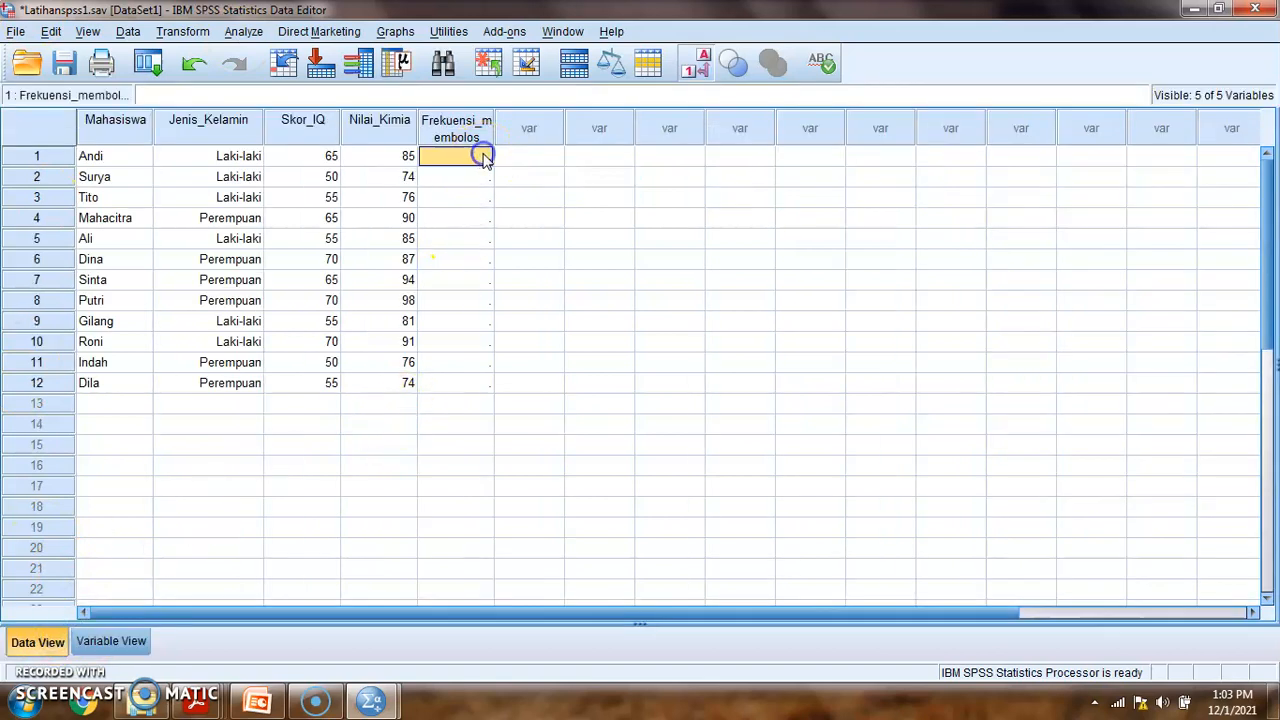
{"action": "left_click_drag", "start_coordinate": [493, 122], "coordinate": [485, 122]}
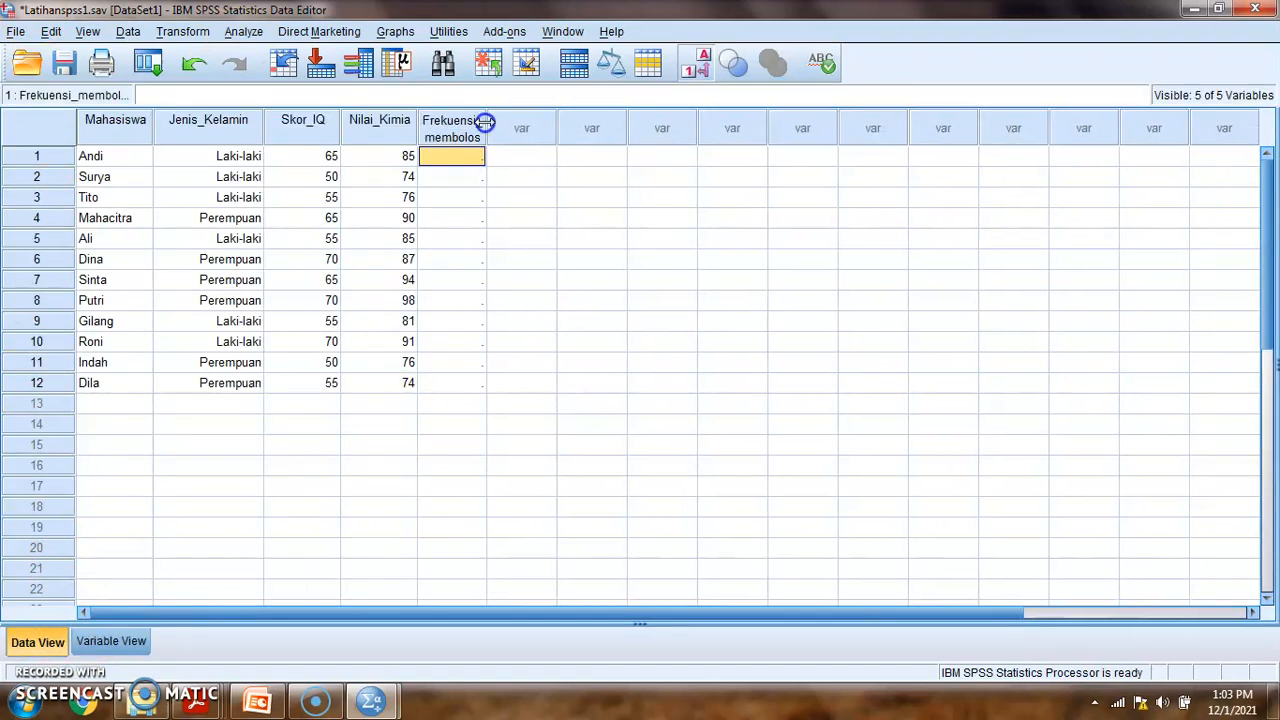
Enter the Frekuensi_membolos values 1, 7, 5 and 2 for cases 1 to 4
{"action": "type", "text": "1"}
{"action": "key", "text": "Return"}
{"action": "type", "text": "7"}
{"action": "left_click", "coordinate": [463, 192]}
{"action": "type", "text": "5"}
{"action": "key", "text": "Return"}
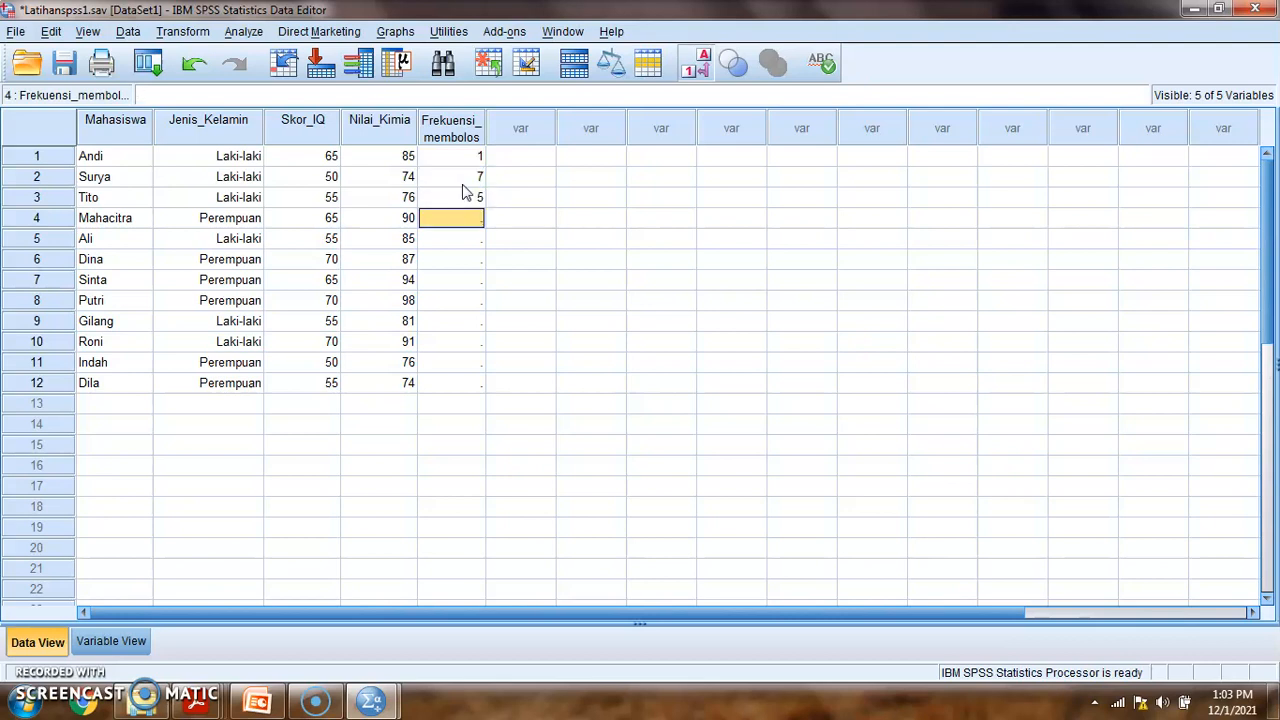
{"action": "type", "text": "2"}
{"action": "key", "text": "Return"}
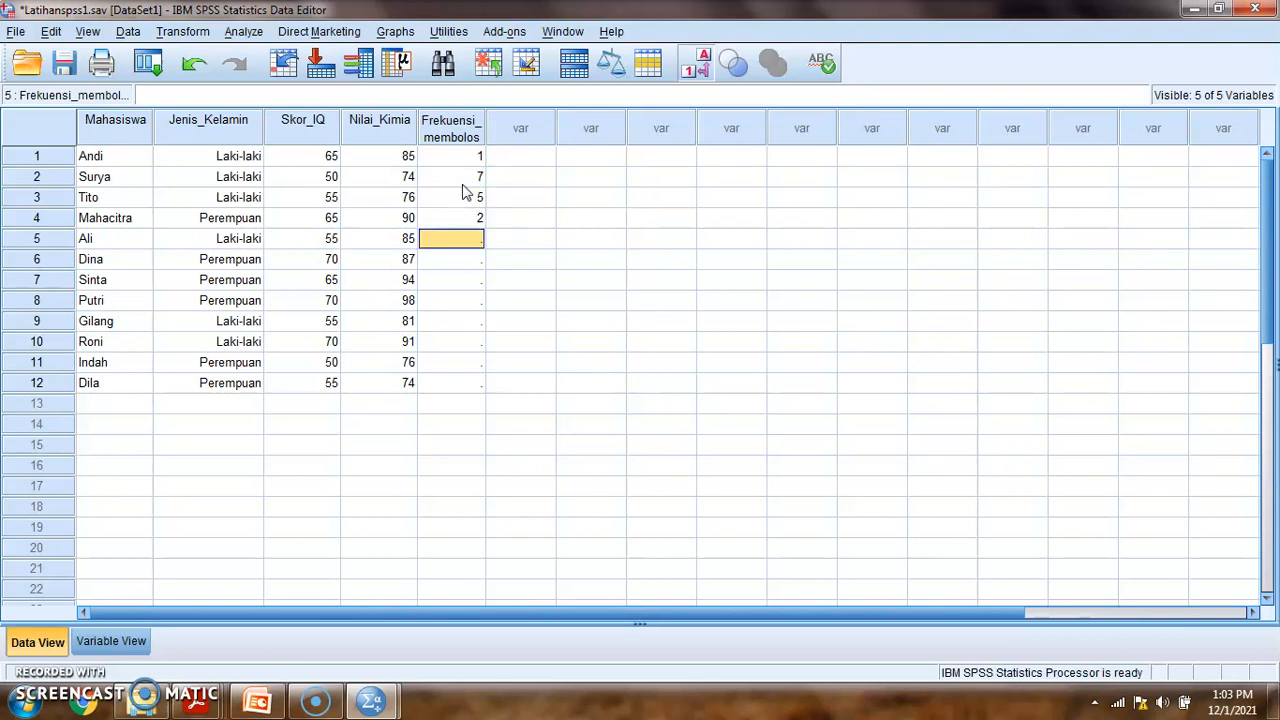
Fill in Frekuensi_membolos for cases 5 to 8 with the values 6, 3, 2 and 5
{"action": "type", "text": "6"}
{"action": "key", "text": "Return"}
{"action": "type", "text": "3"}
{"action": "key", "text": "Return"}
{"action": "type", "text": "2"}
{"action": "key", "text": "Return"}
{"action": "type", "text": "5"}
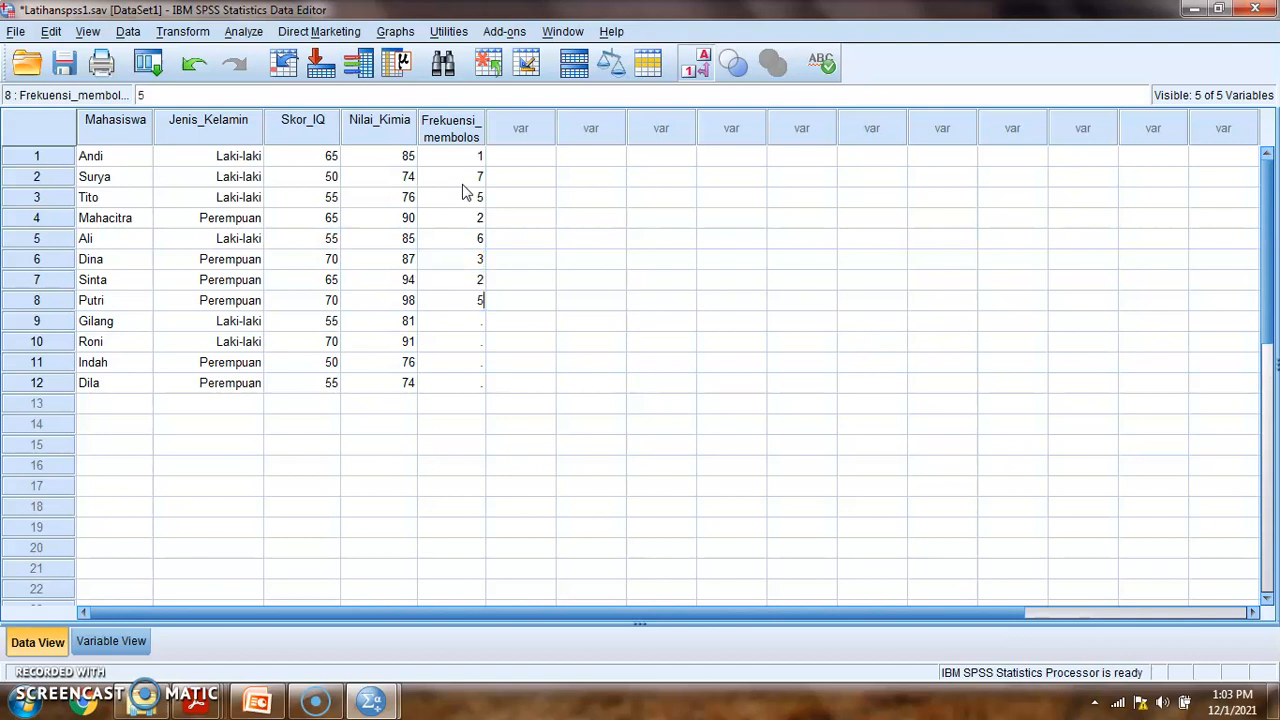
{"action": "key", "text": "Return"}
Complete the Frekuensi_membolos column for cases 9 to 12 with 4, 3, 1 and 4
{"action": "type", "text": "4"}
{"action": "key", "text": "Return"}
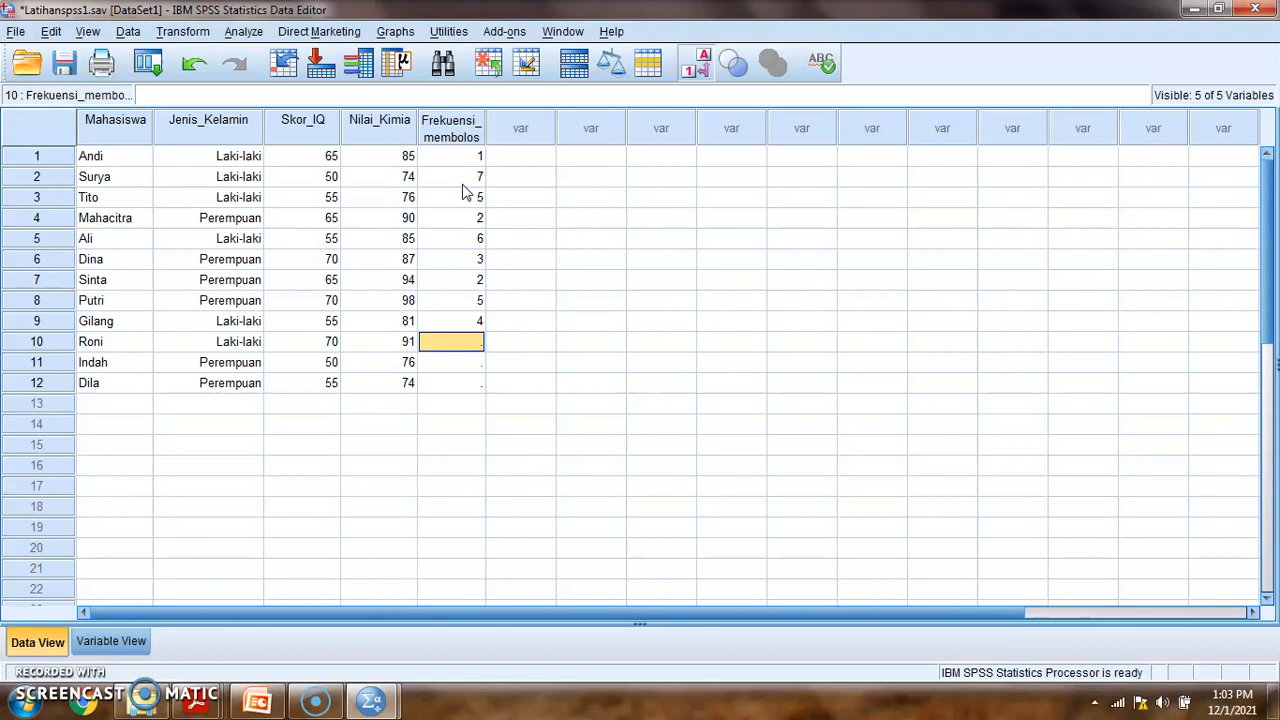
{"action": "type", "text": "3"}
{"action": "key", "text": "Return"}
{"action": "type", "text": "1"}
{"action": "key", "text": "Return"}
{"action": "type", "text": "4"}
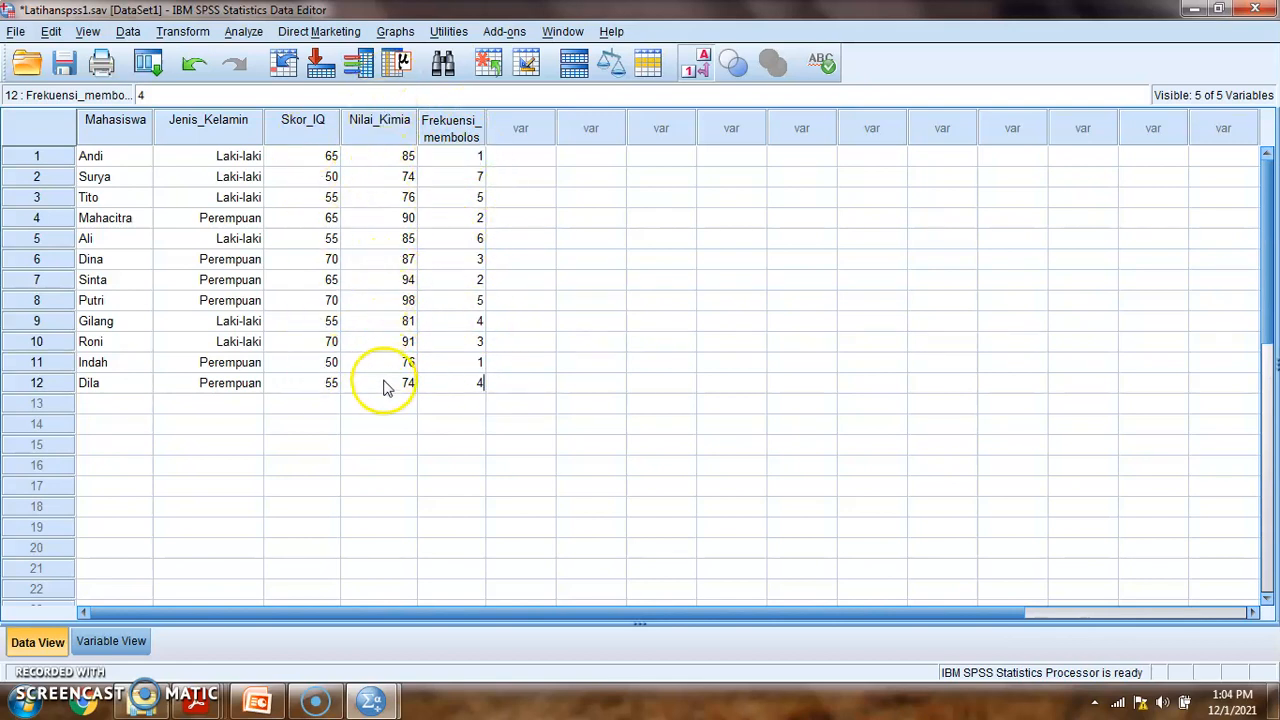
Run a linear regression of Nilai_Kimia with Frekuensi_membolos added as an independent variable alongside Skor_IQ, using the Enter method
{"action": "left_click", "coordinate": [258, 34]}
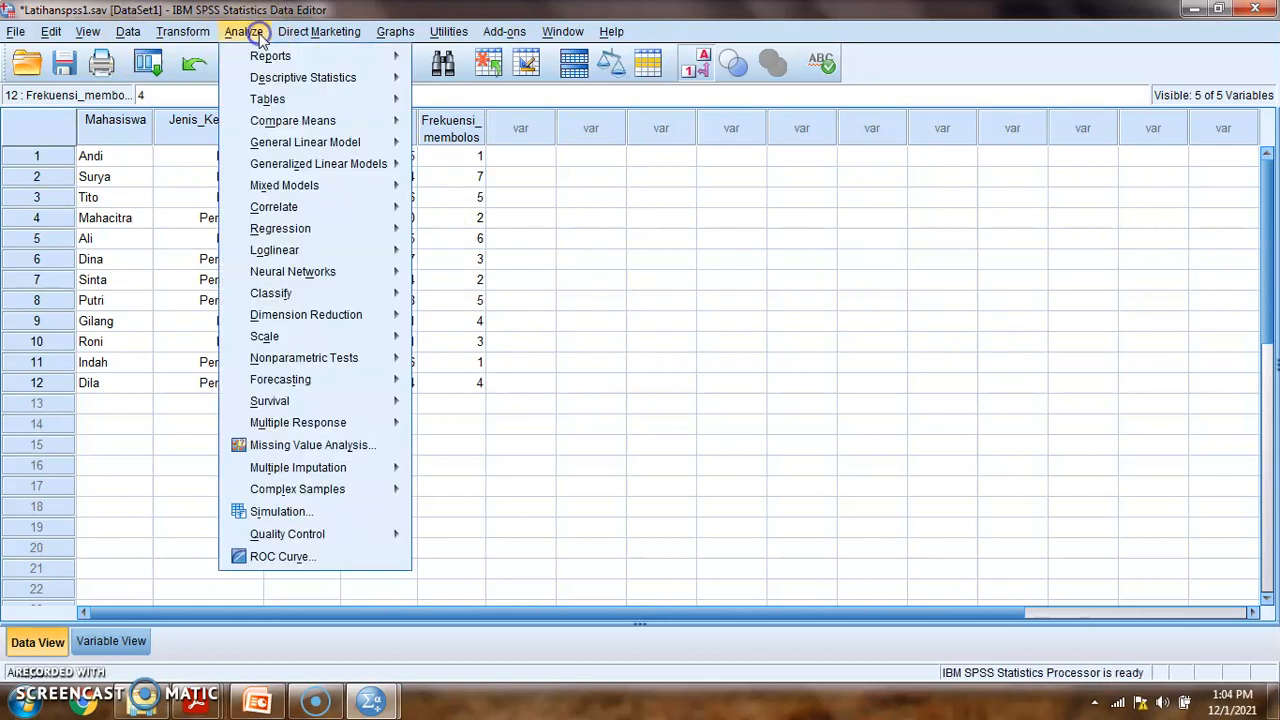
{"action": "mouse_move", "coordinate": [340, 238]}
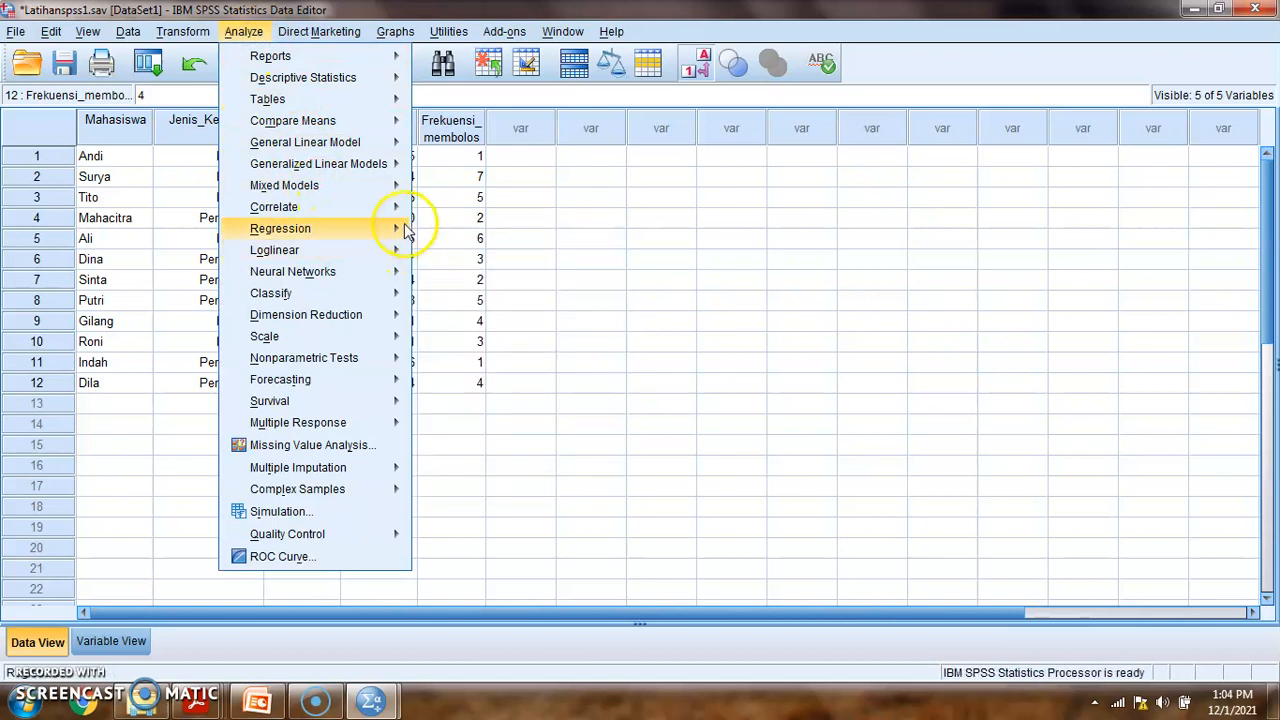
{"action": "mouse_move", "coordinate": [398, 232]}
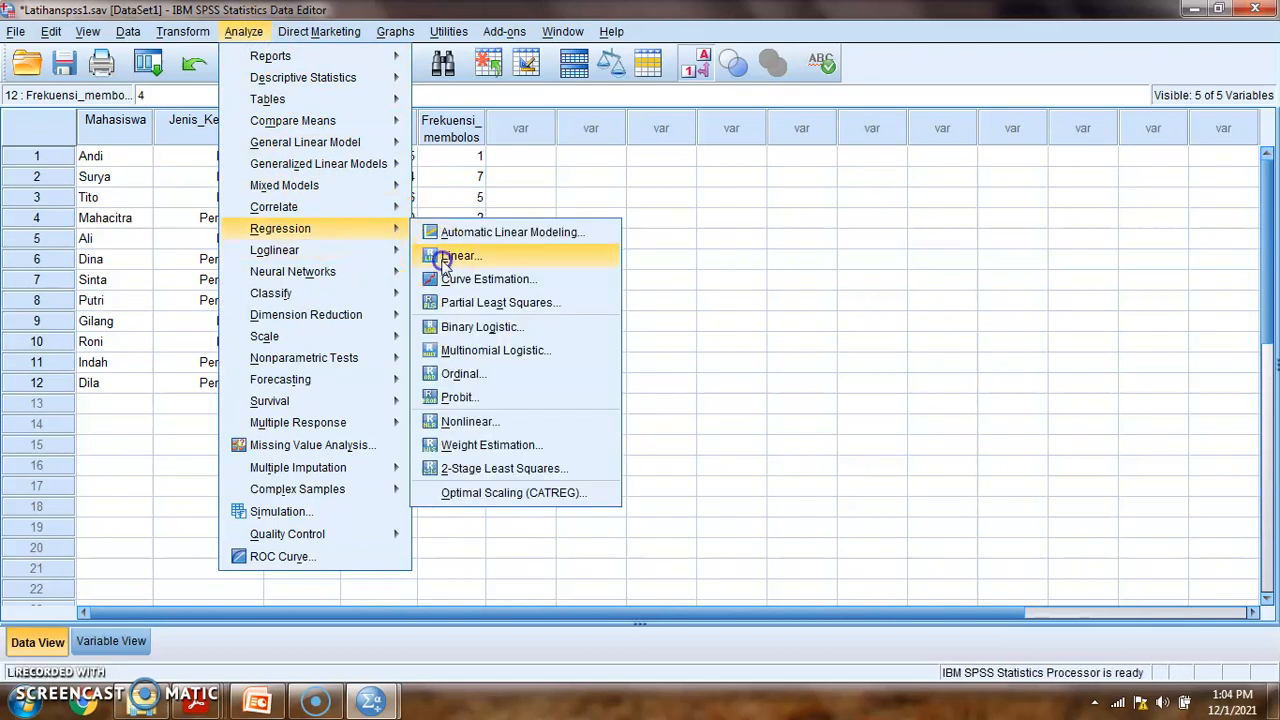
{"action": "left_click", "coordinate": [430, 252]}
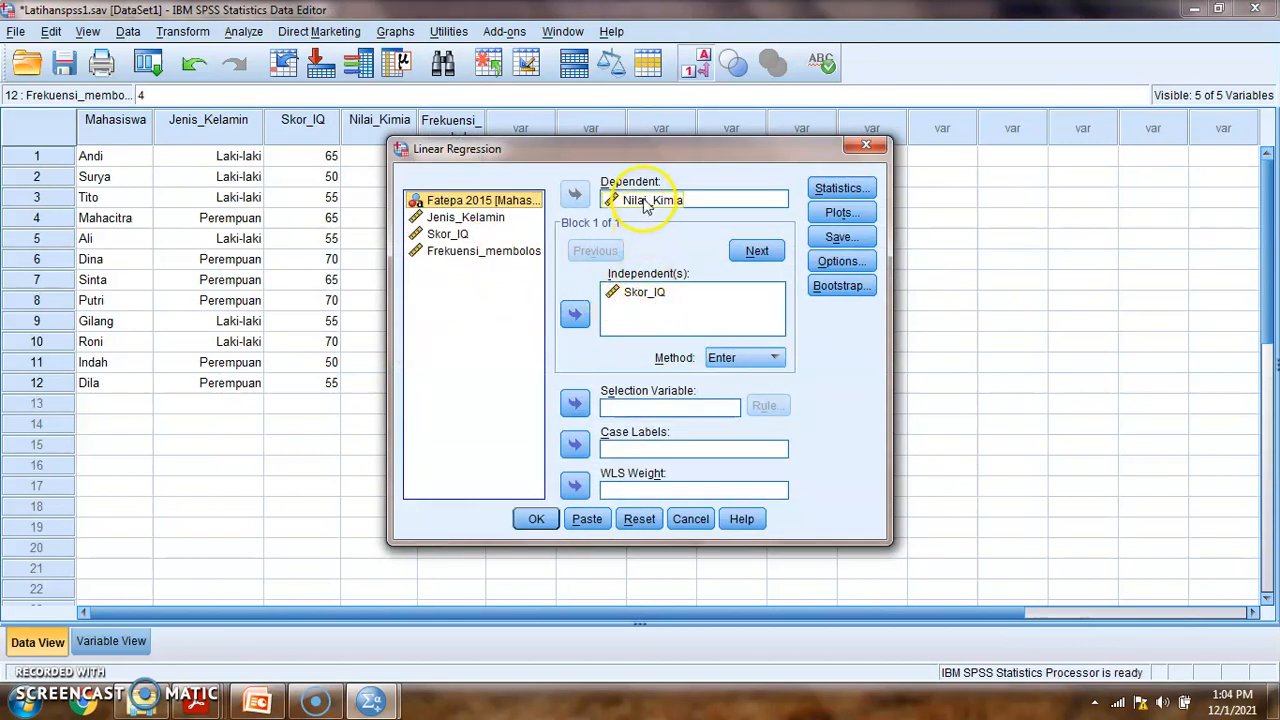
{"action": "left_click", "coordinate": [645, 293]}
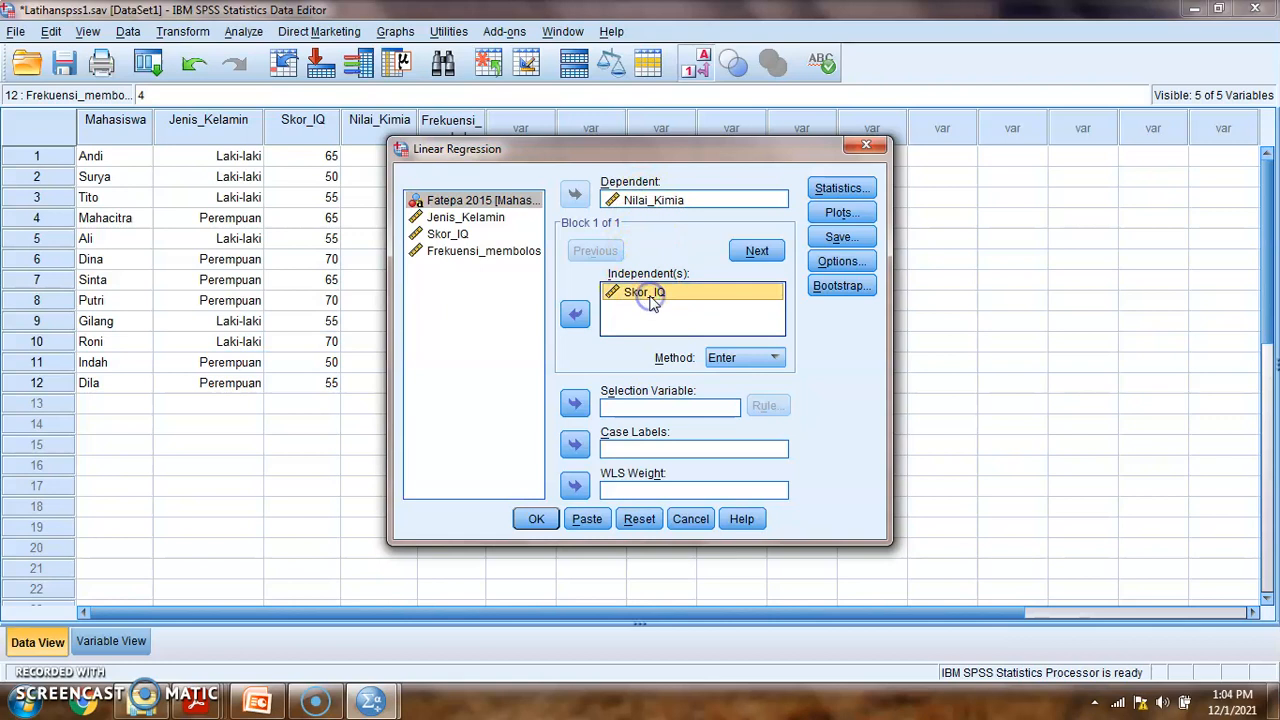
{"action": "left_click", "coordinate": [465, 252]}
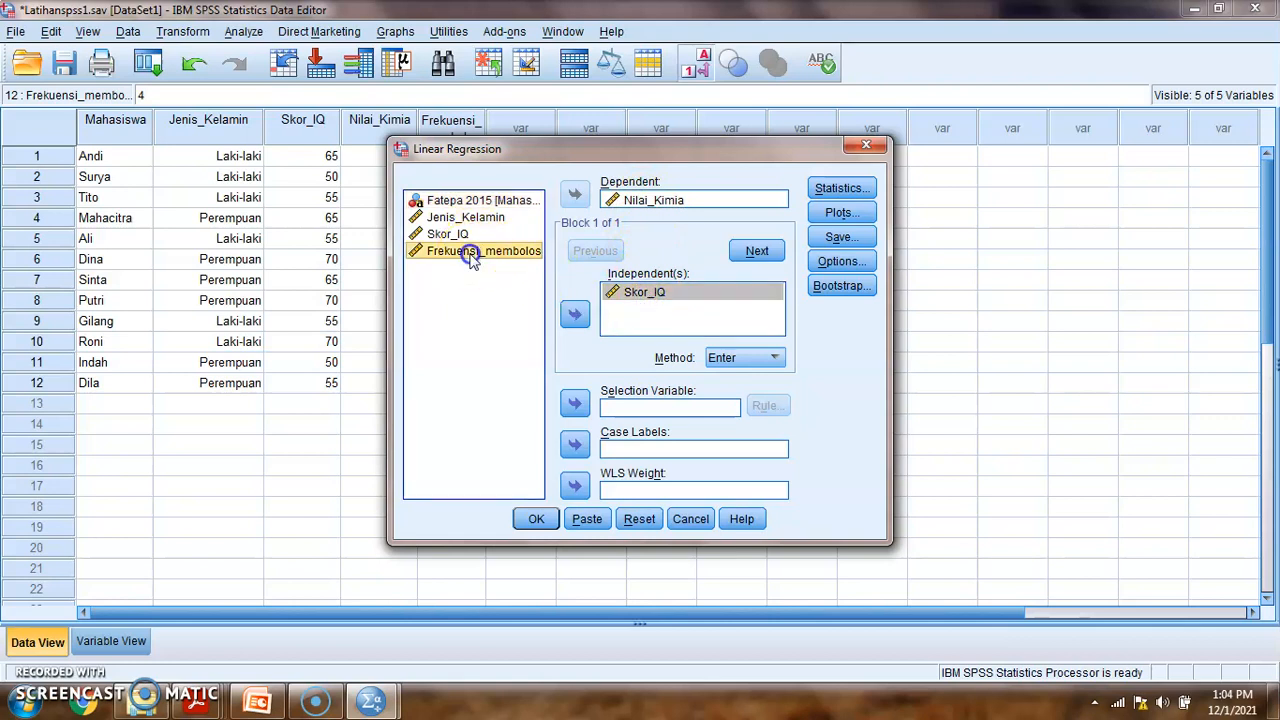
{"action": "left_click", "coordinate": [575, 315]}
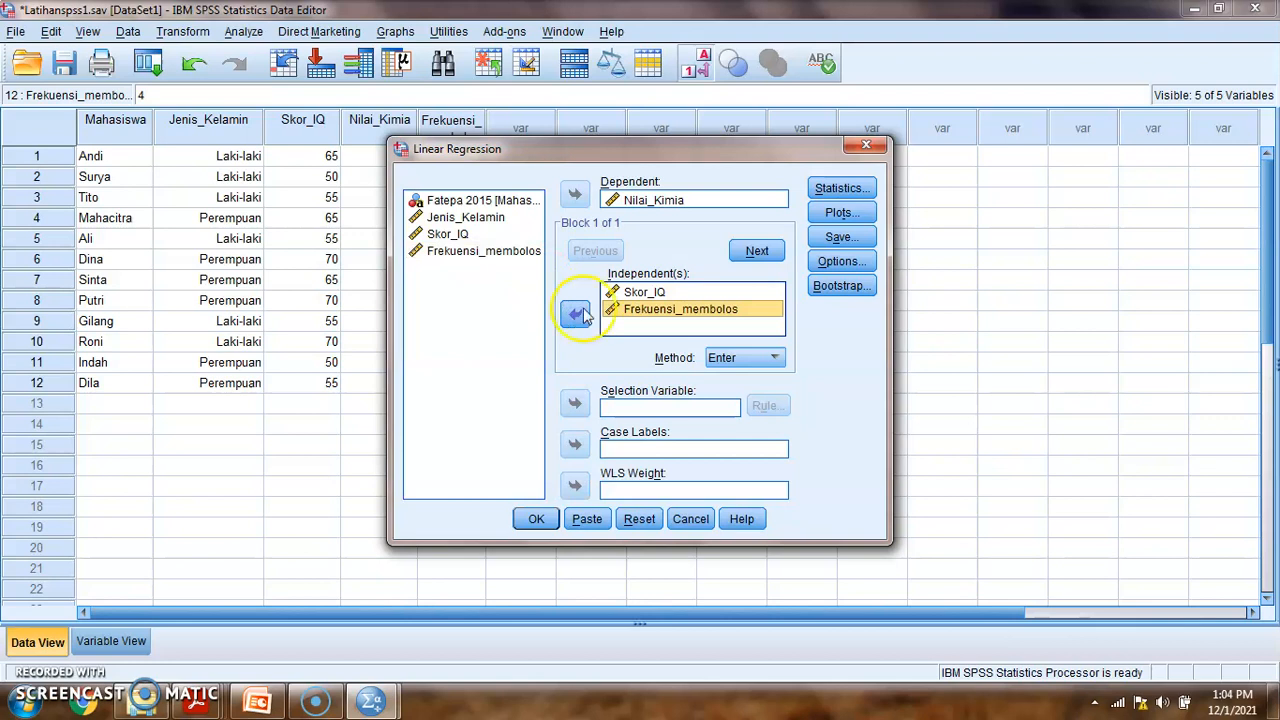
{"action": "left_click", "coordinate": [540, 520]}
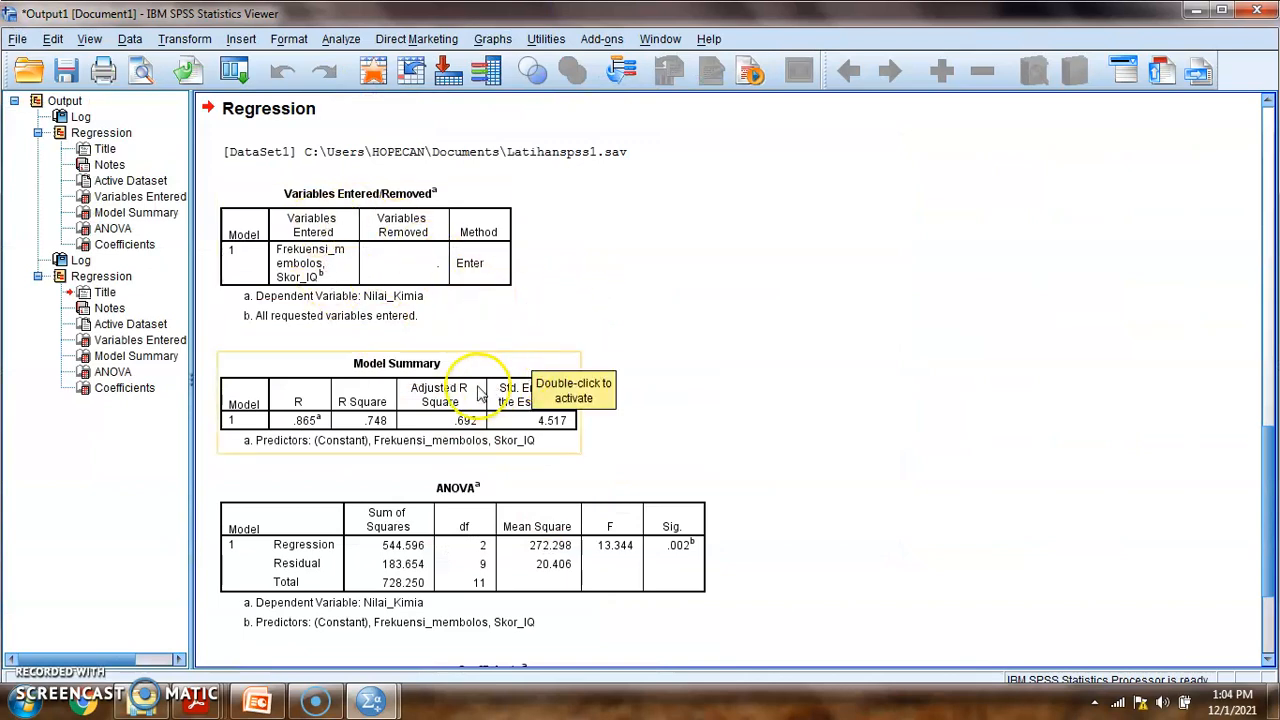
Examine the Model Summary, ANOVA and Coefficients tables of the two-predictor regression output
{"action": "scroll", "coordinate": [305, 210], "scroll_direction": "down", "scroll_amount": 3}
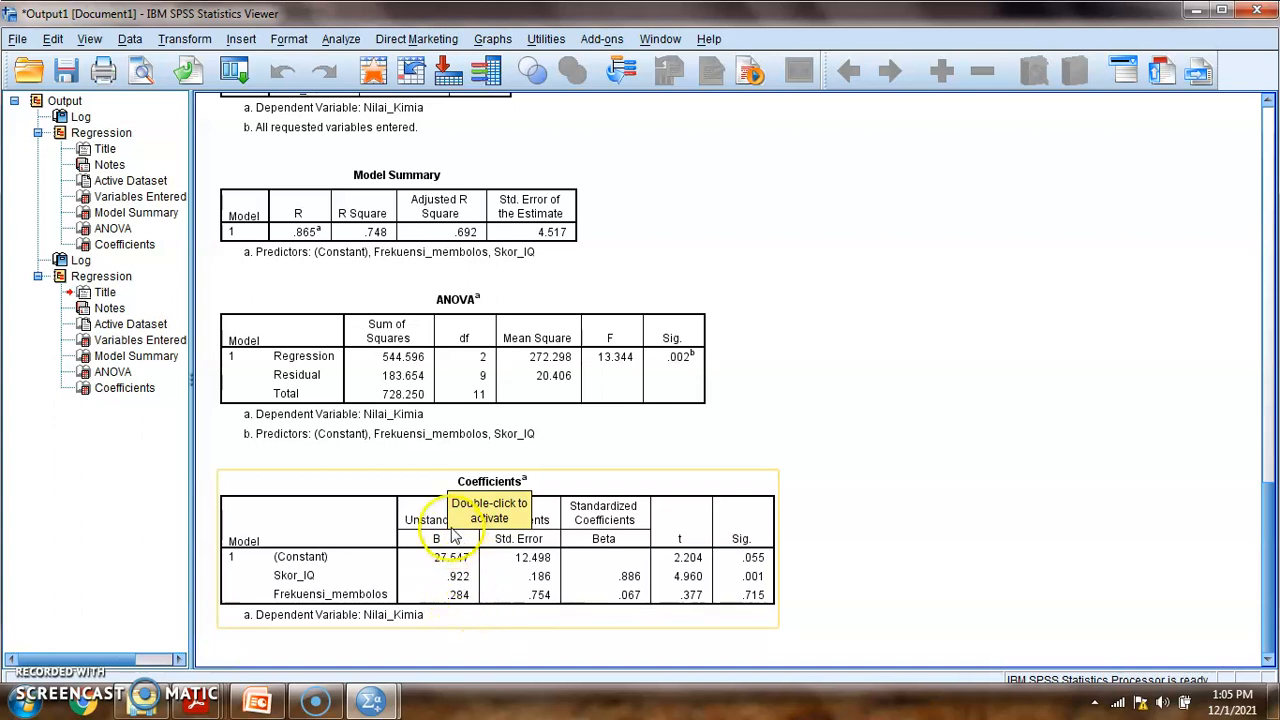
{"action": "scroll", "coordinate": [310, 290], "scroll_direction": "up", "scroll_amount": 2}
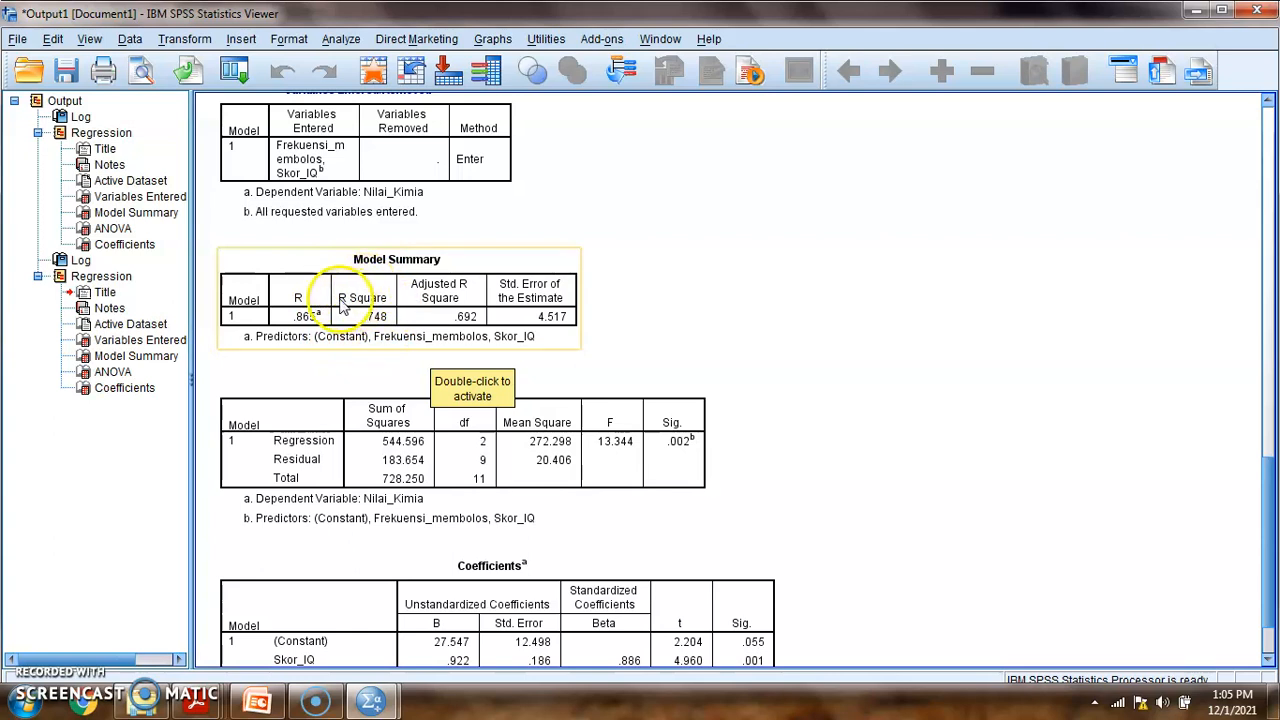
{"action": "scroll", "coordinate": [484, 390], "scroll_direction": "down", "scroll_amount": 2}
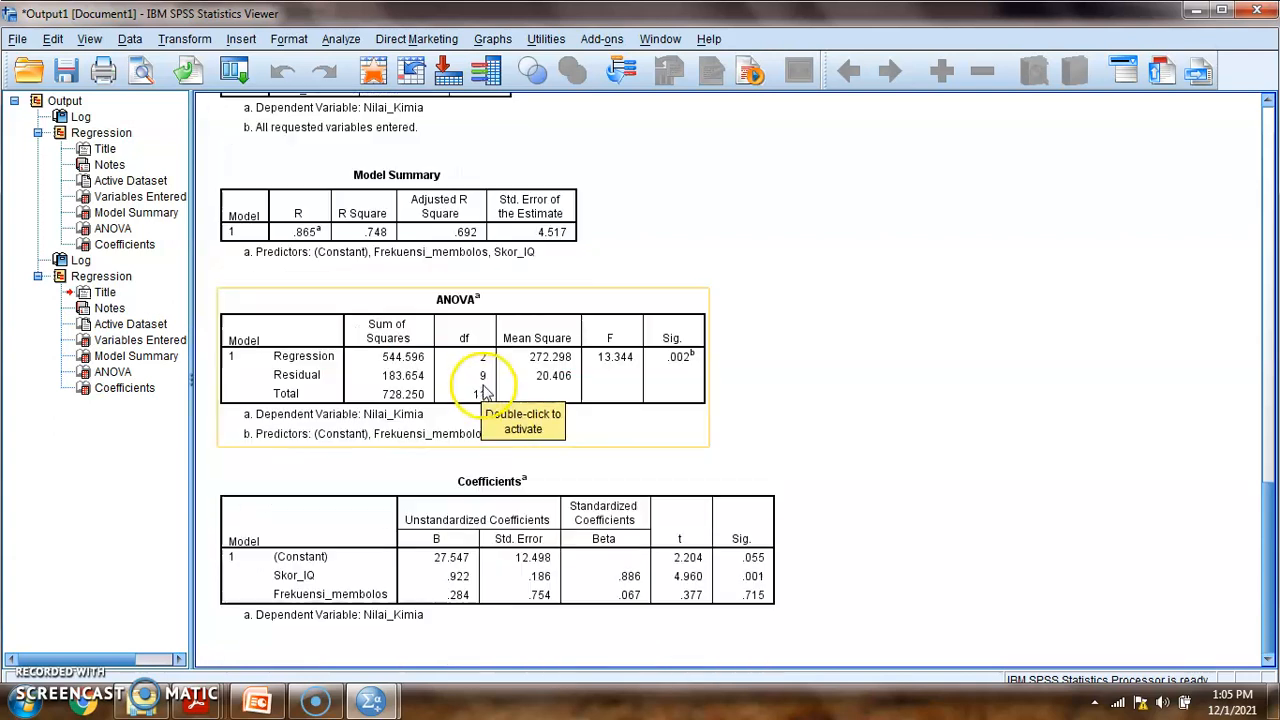